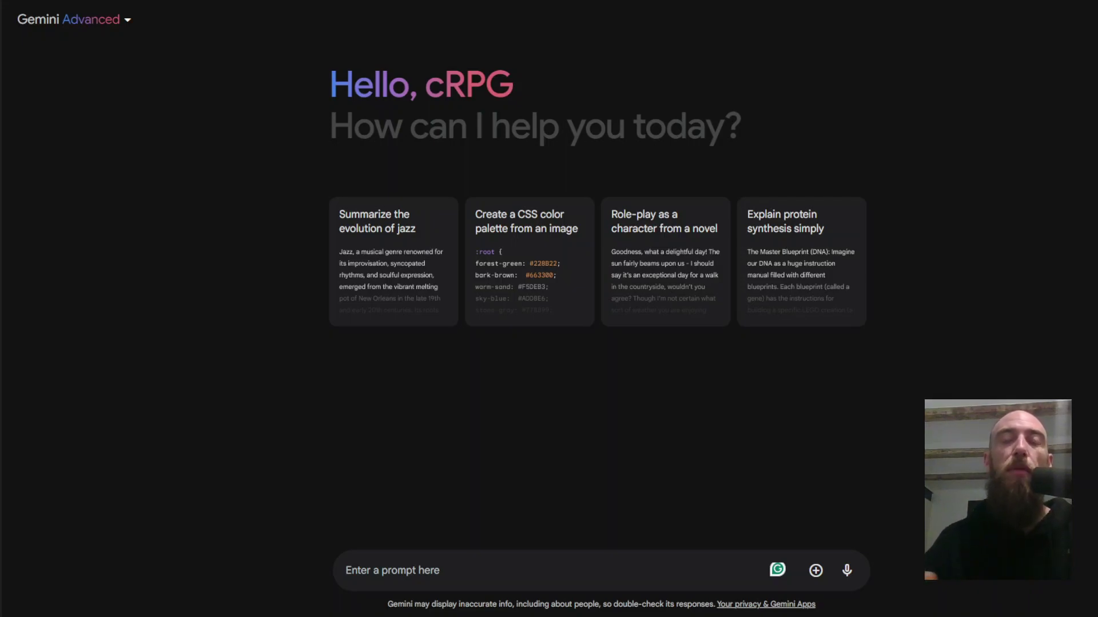
Step: Submit the prompt "describe the essential components of a compelling magic system and give examples from popular fantasy works."
left_click(493, 573)
type("describe the essential components of a compelling magic system and give examples from popular fantasy works.")
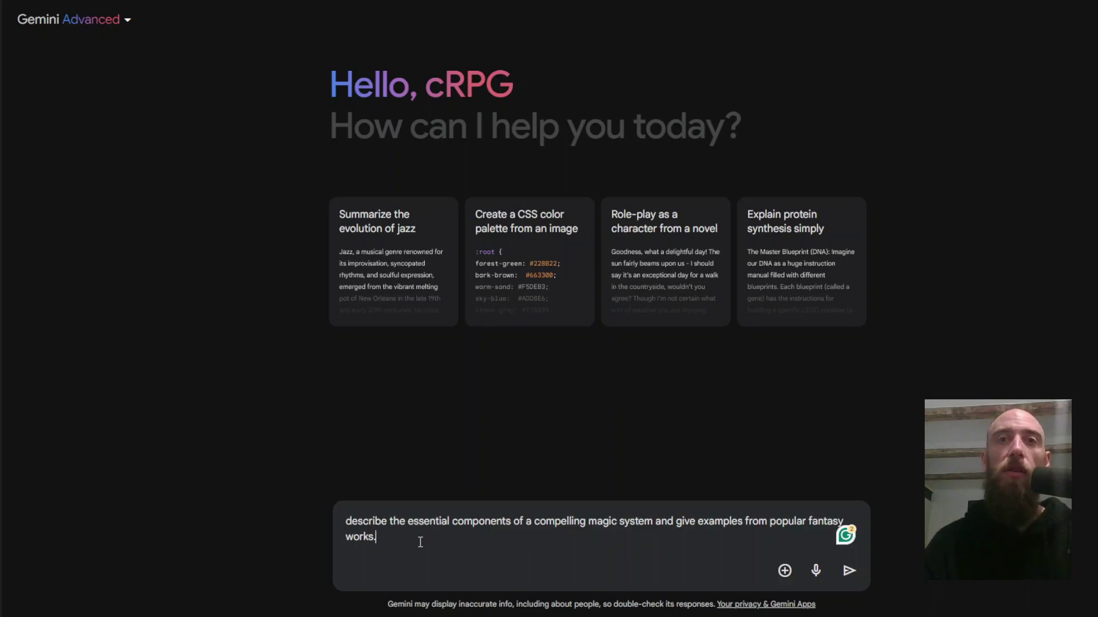
key("Return")
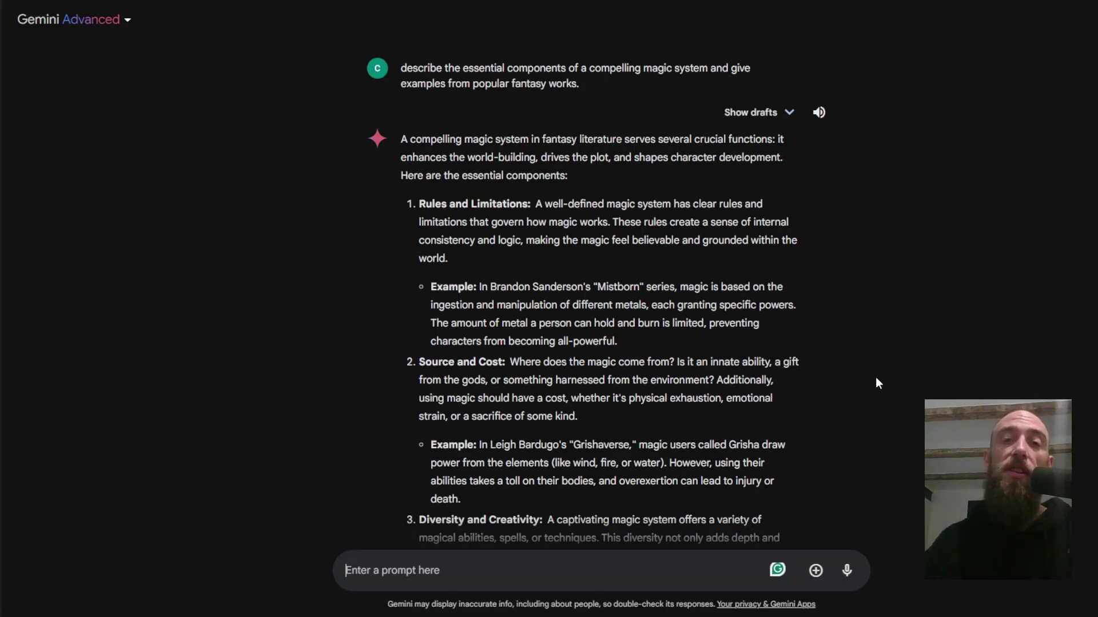
Step: Read through the response on the essential components of a magic system and their fantasy examples, revisiting the section on source and cost
scroll(875, 380, "down", 1)
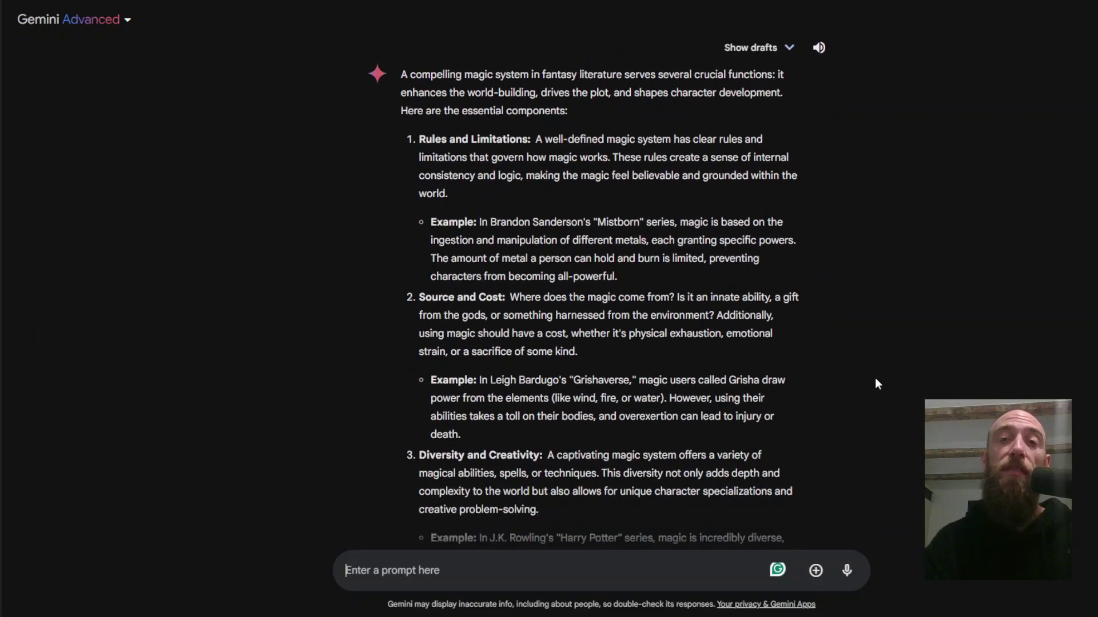
scroll(873, 380, "down", 1)
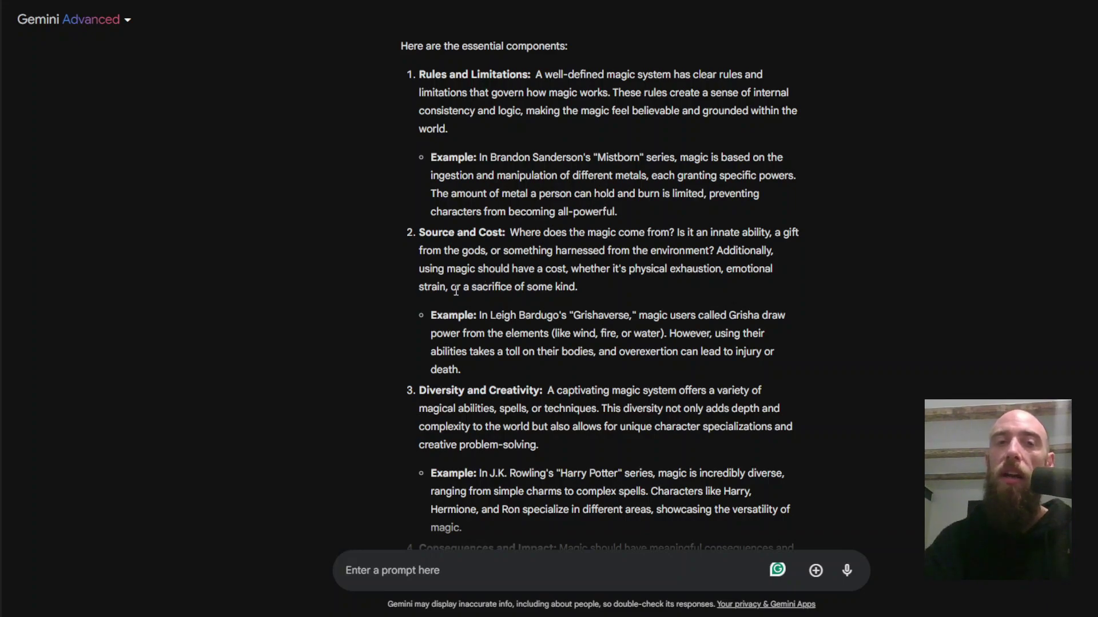
scroll(399, 342, "down", 1)
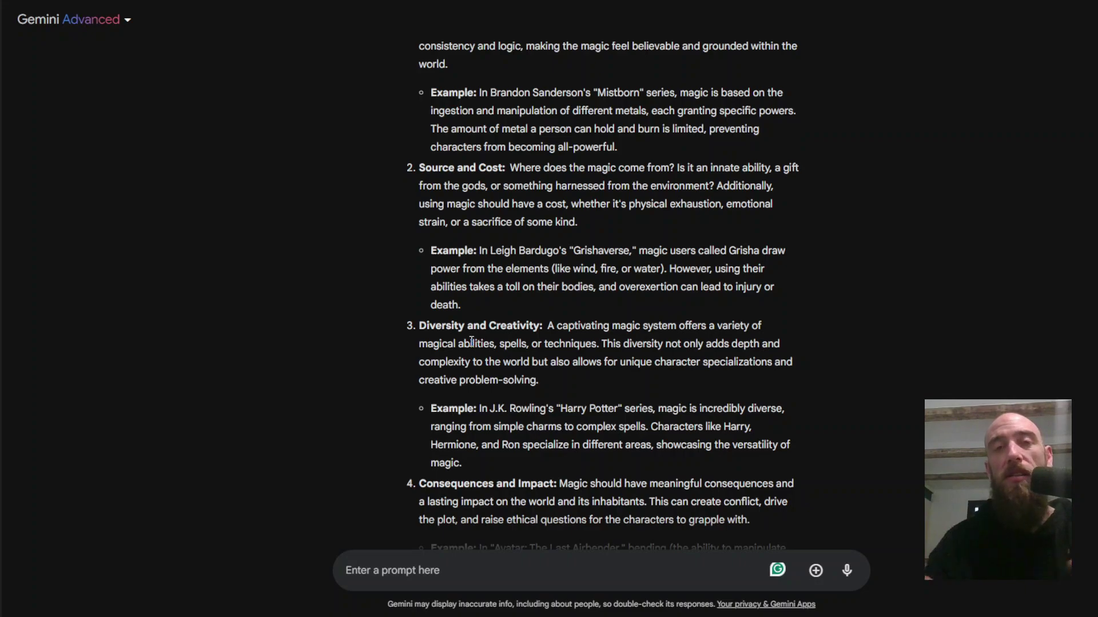
scroll(465, 343, "down", 3)
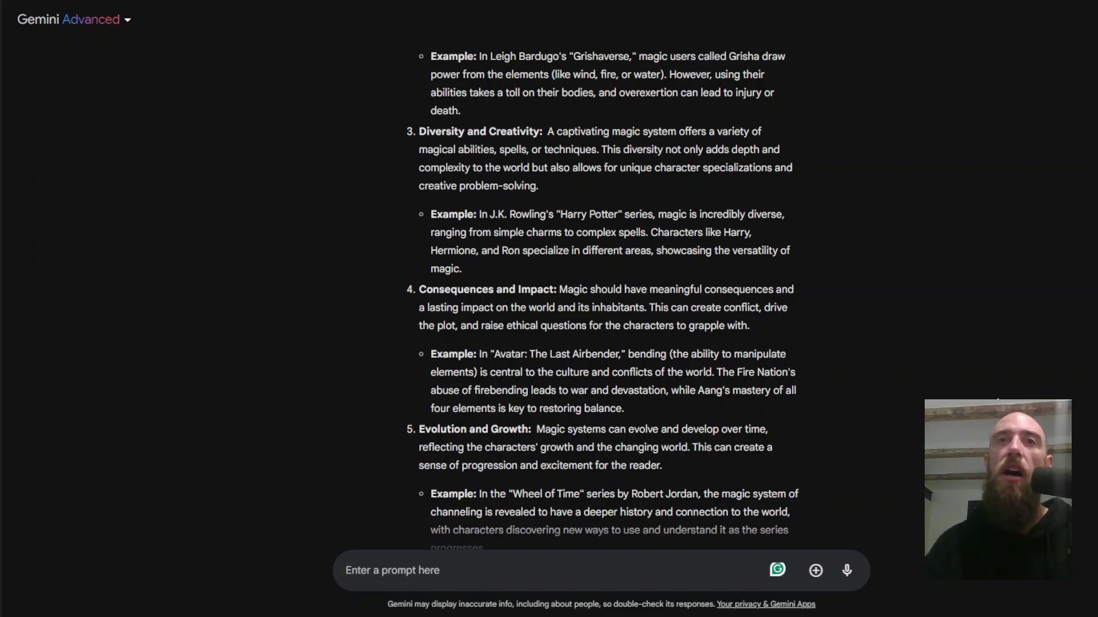
scroll(885, 397, "down", 2)
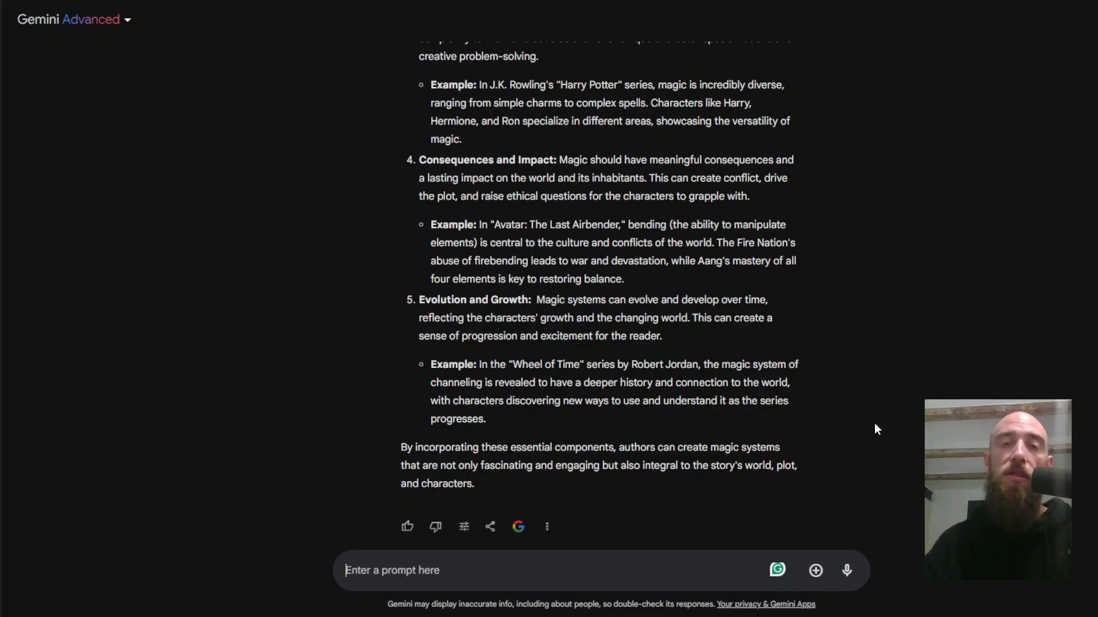
scroll(875, 425, "down", 1)
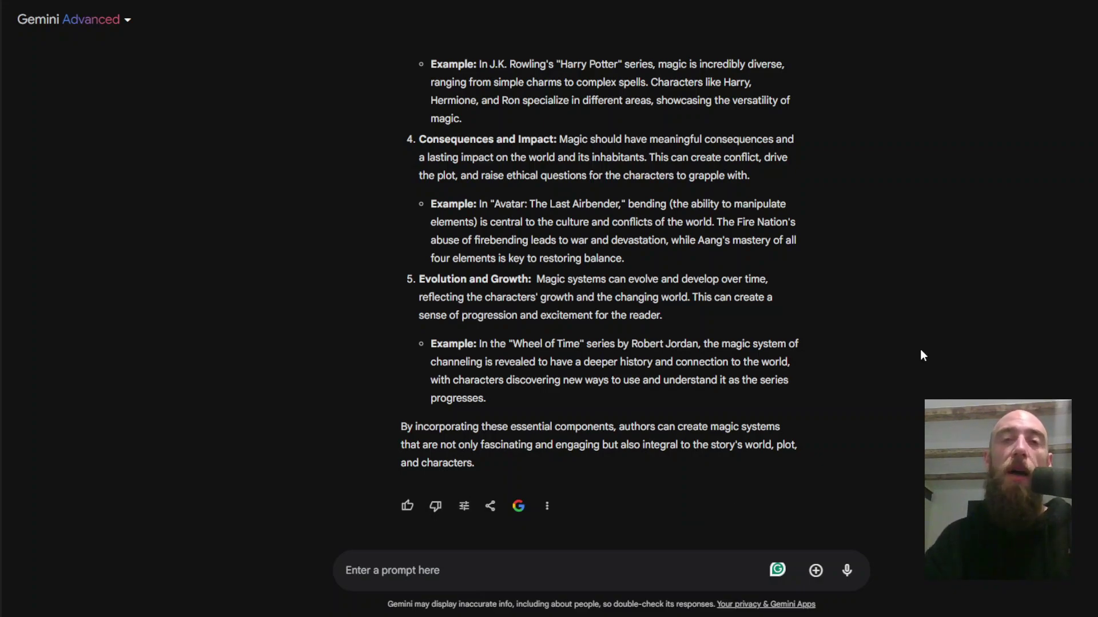
scroll(520, 301, "up", 5)
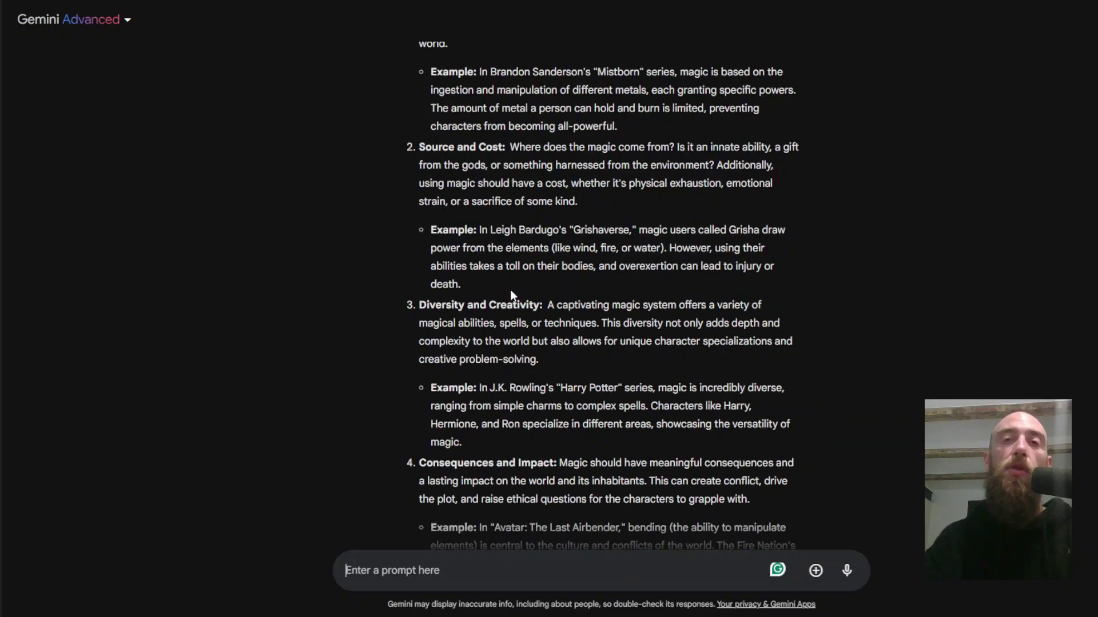
mouse_move(577, 201)
left_mouse_down()
mouse_move(427, 182)
mouse_move(530, 183)
mouse_move(525, 201)
left_mouse_up()
scroll(821, 375, "down", 5)
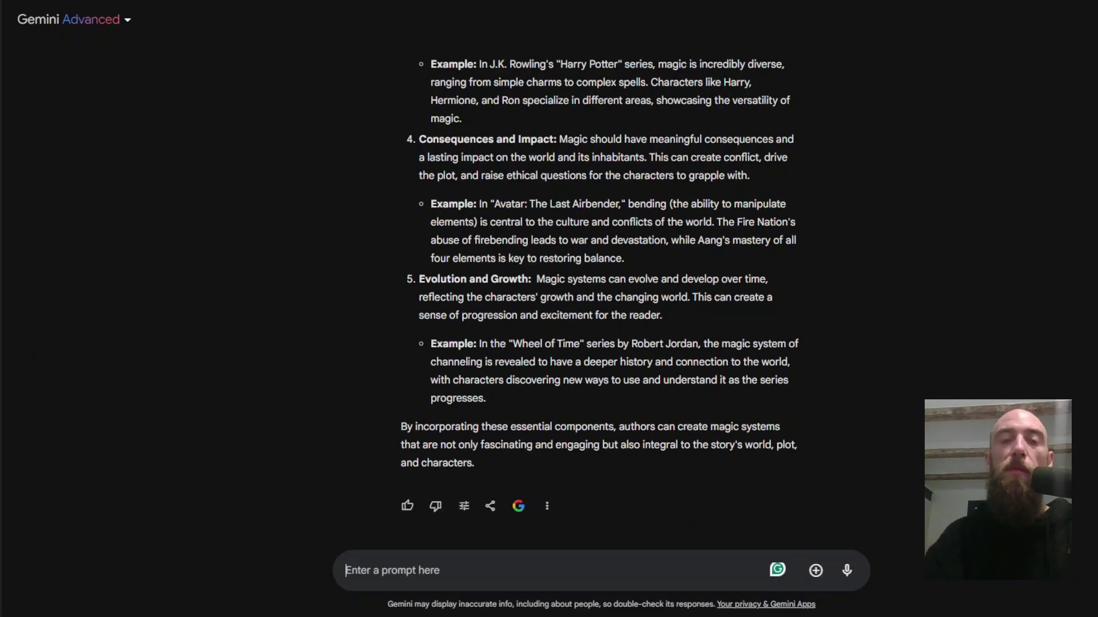
Step: Submit the prompt "generate a list of potential sources of magic and how they can be accessed by users in a fantasy world."
left_click(197, 578)
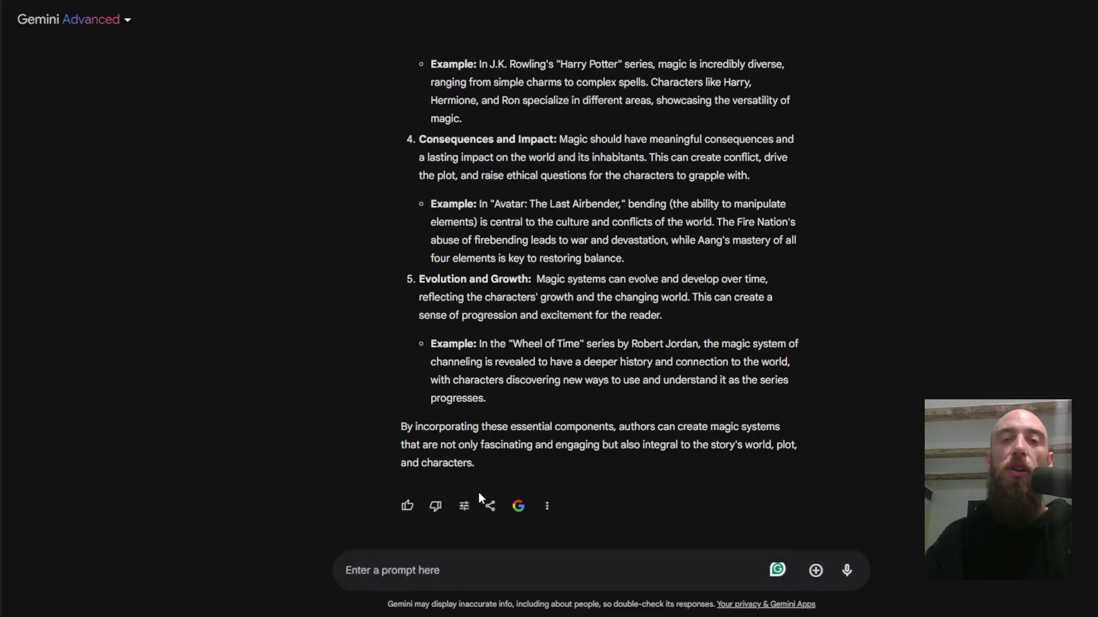
left_click(527, 563)
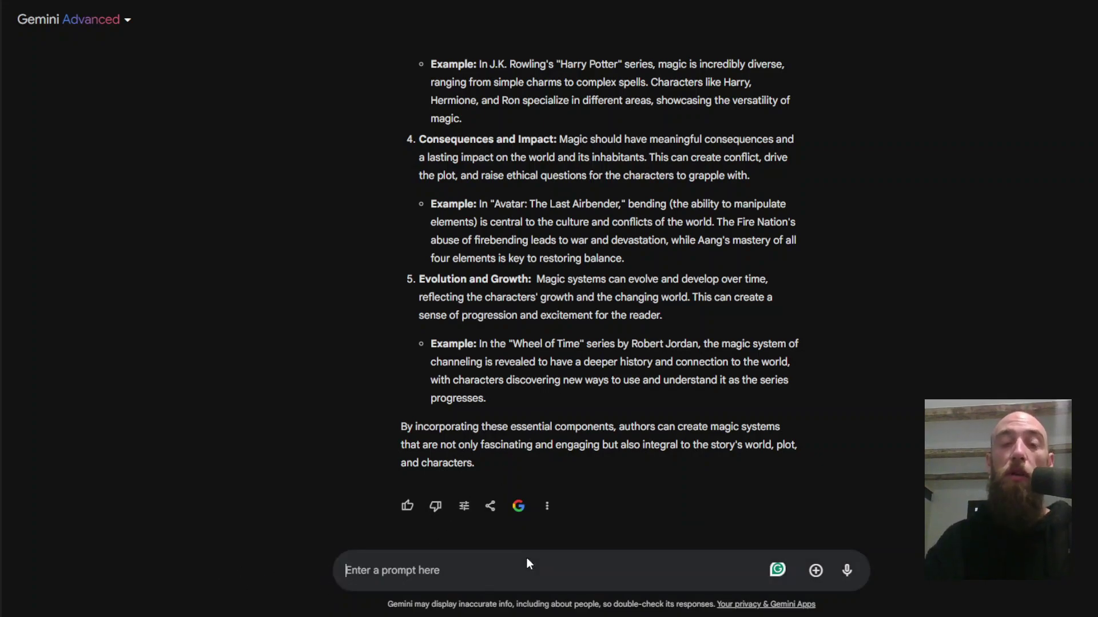
type("generate a list of potential sources of magic and how they can be accessed by users in a fantasy world.")
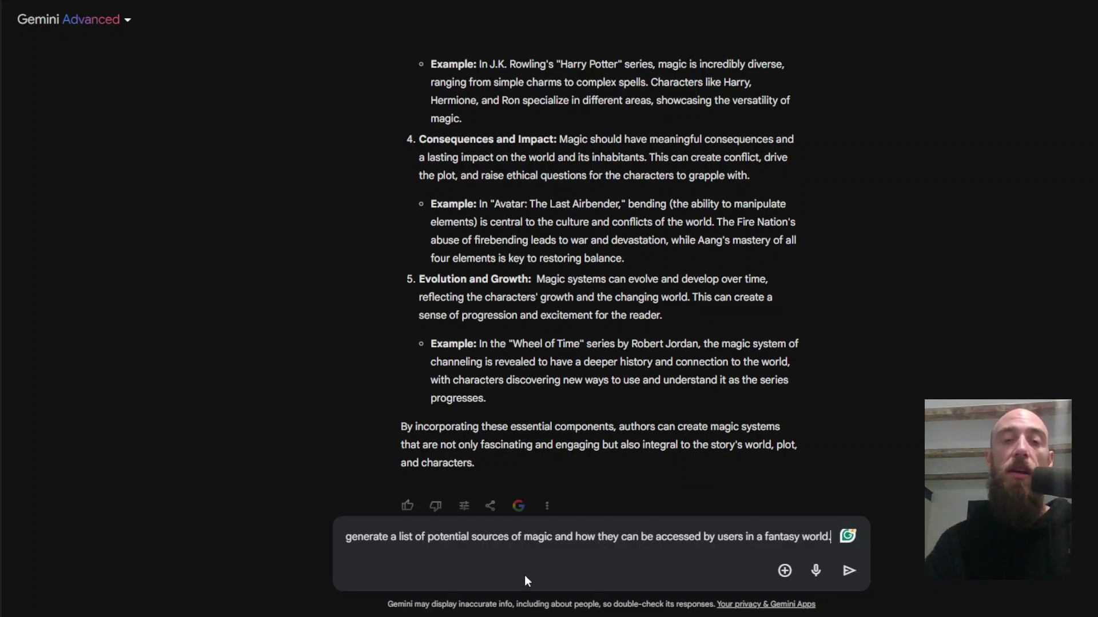
key("Return")
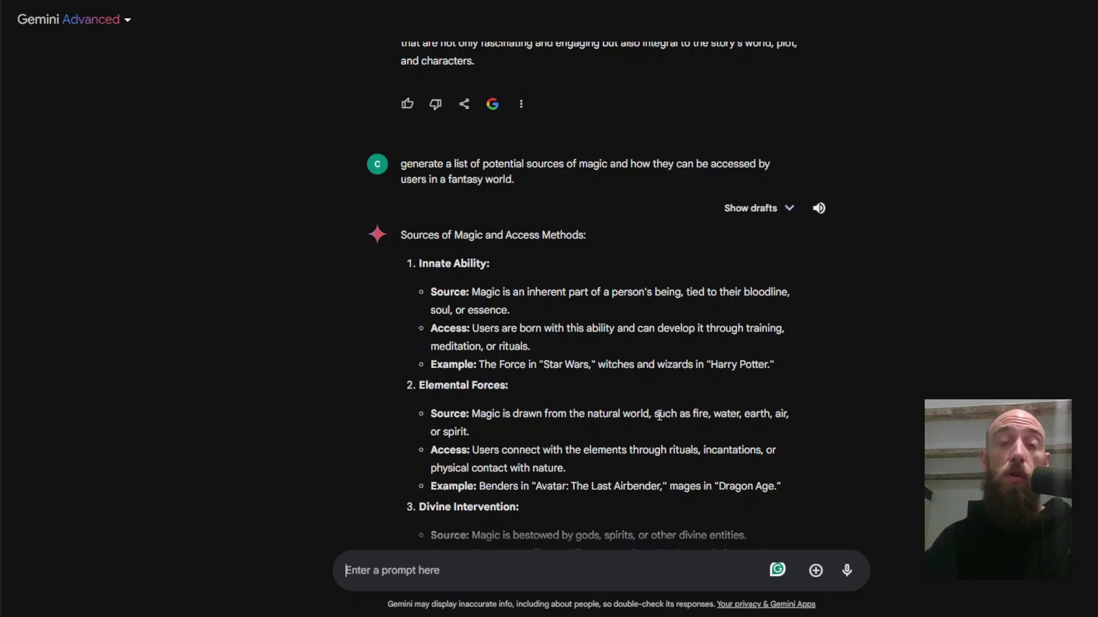
Step: Review the generated list of magic sources, examining each entry's source, access method and example
scroll(616, 414, "down", 1)
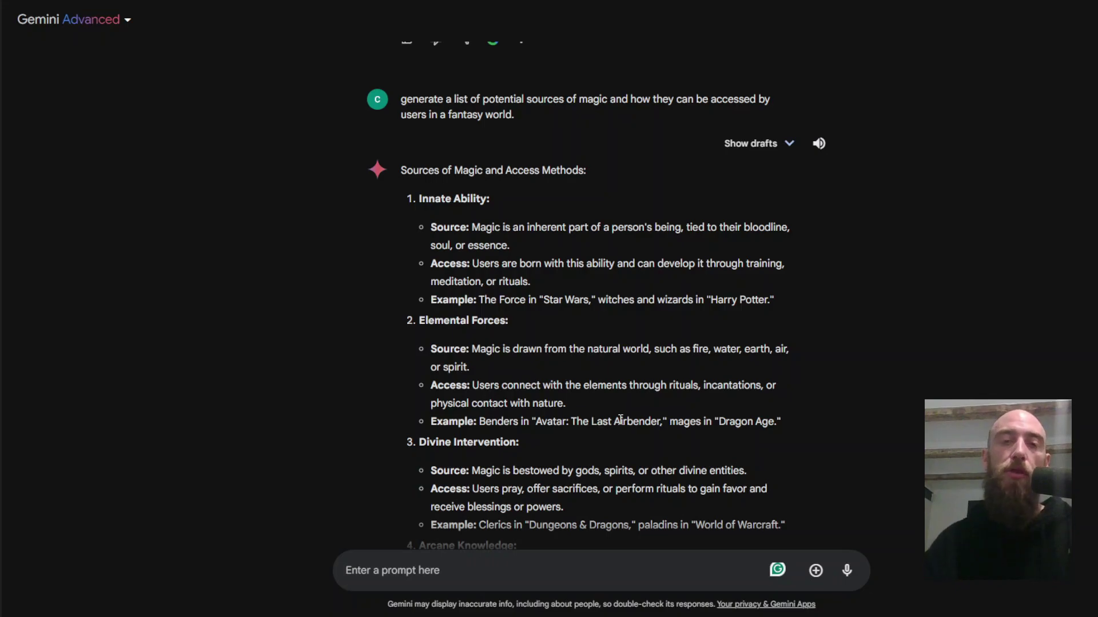
scroll(644, 432, "down", 1)
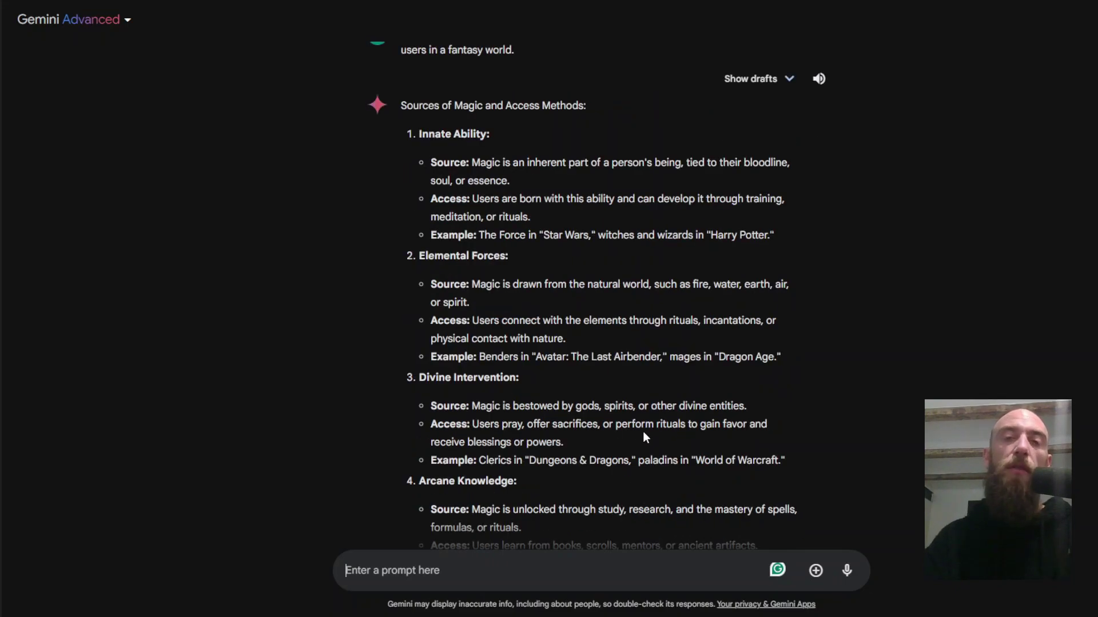
scroll(642, 434, "down", 2)
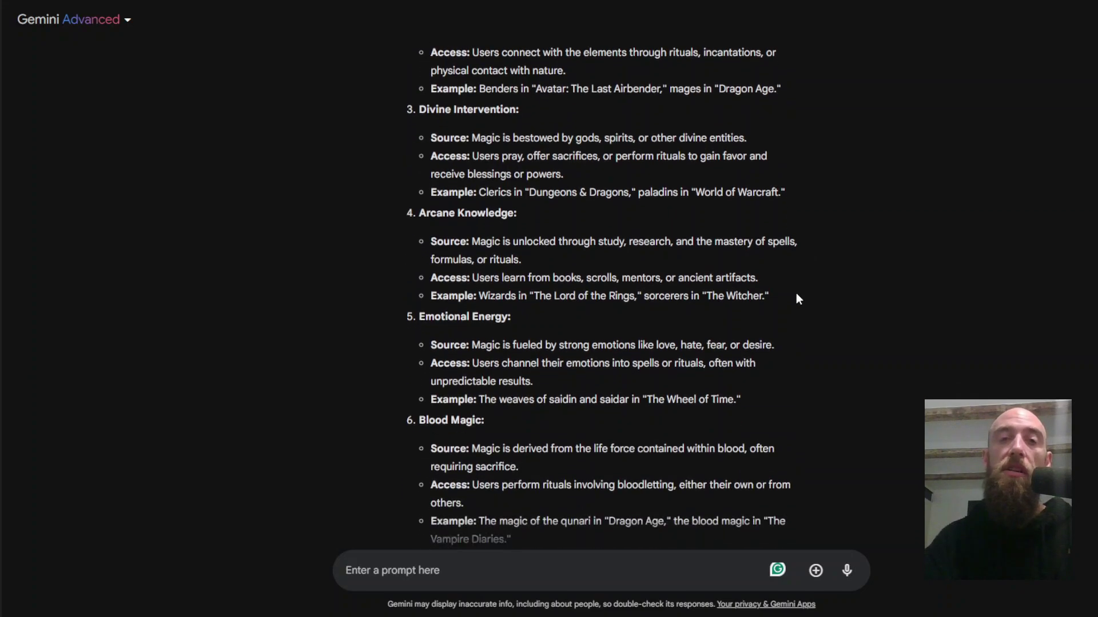
scroll(795, 306, "up", 1)
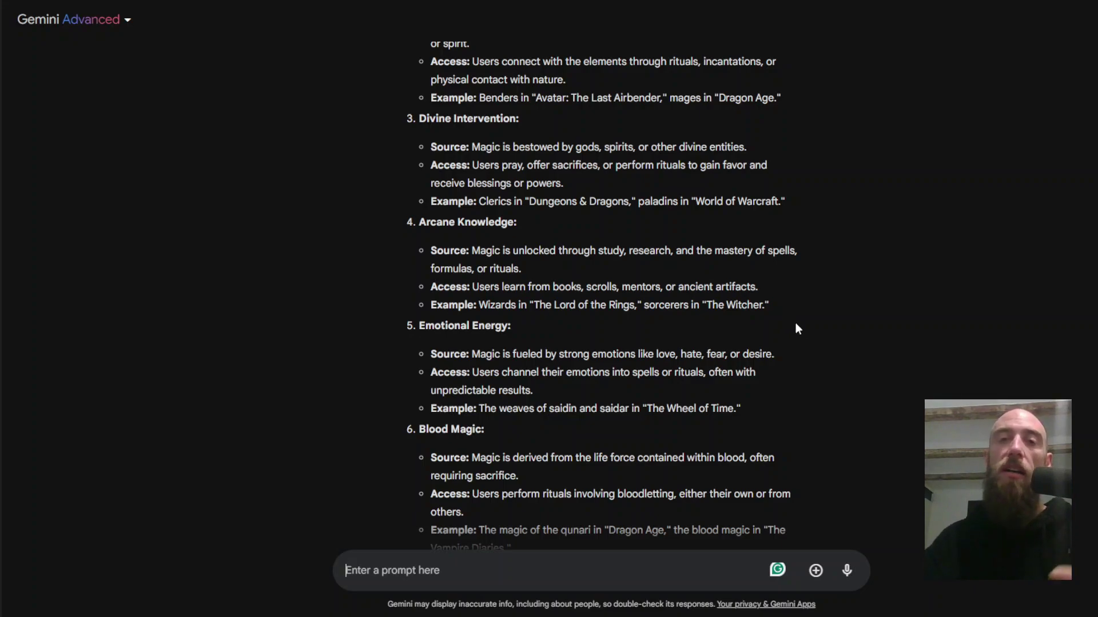
scroll(809, 327, "down", 1)
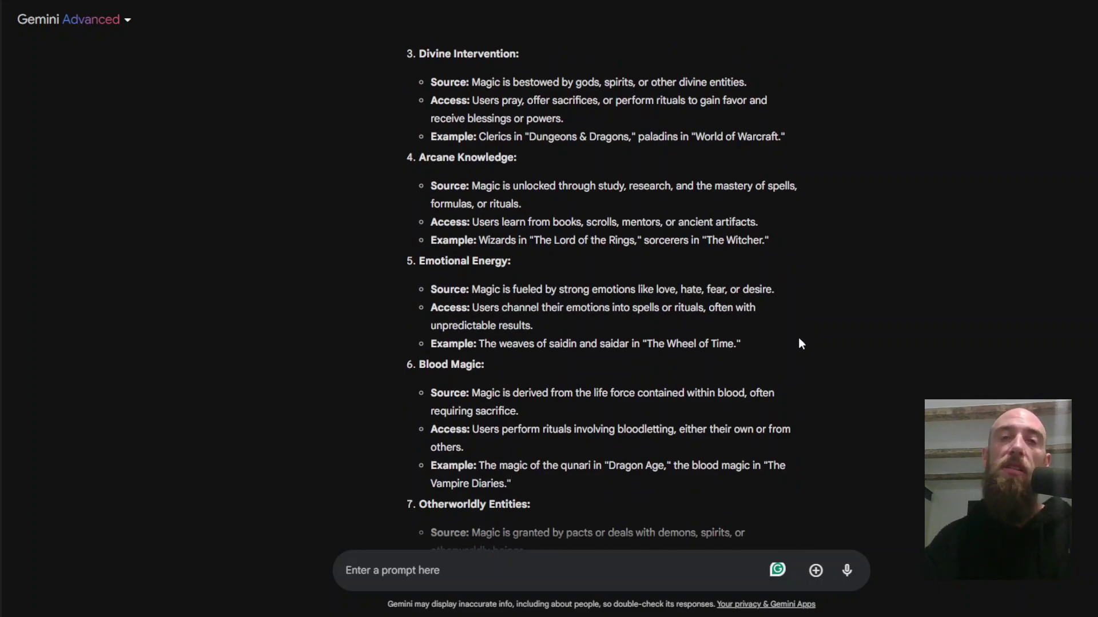
scroll(798, 338, "down", 1)
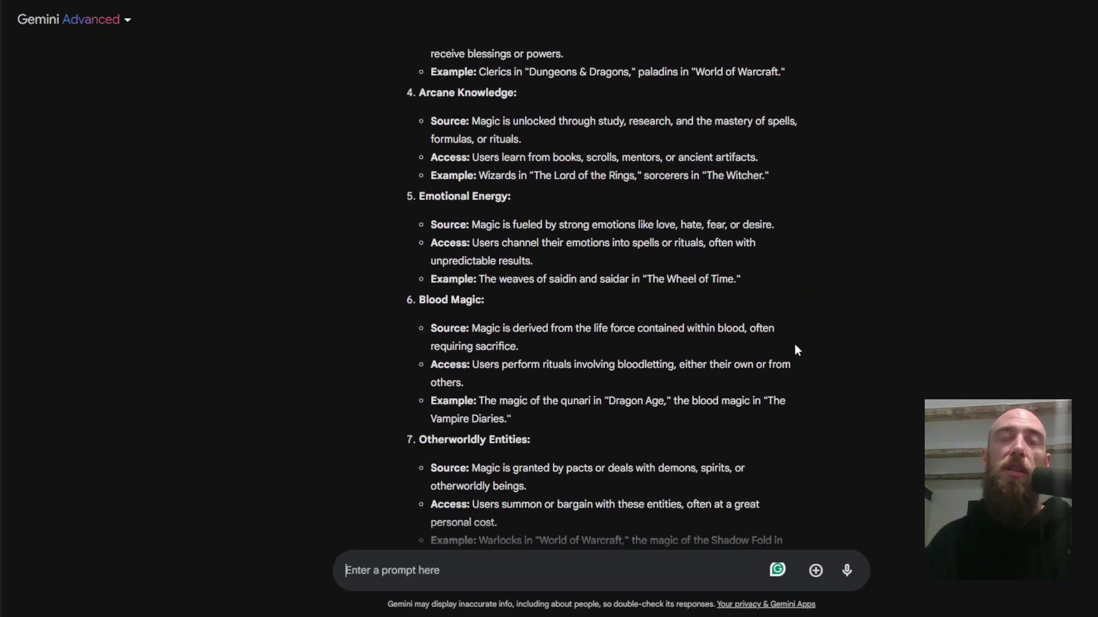
scroll(794, 342, "down", 1)
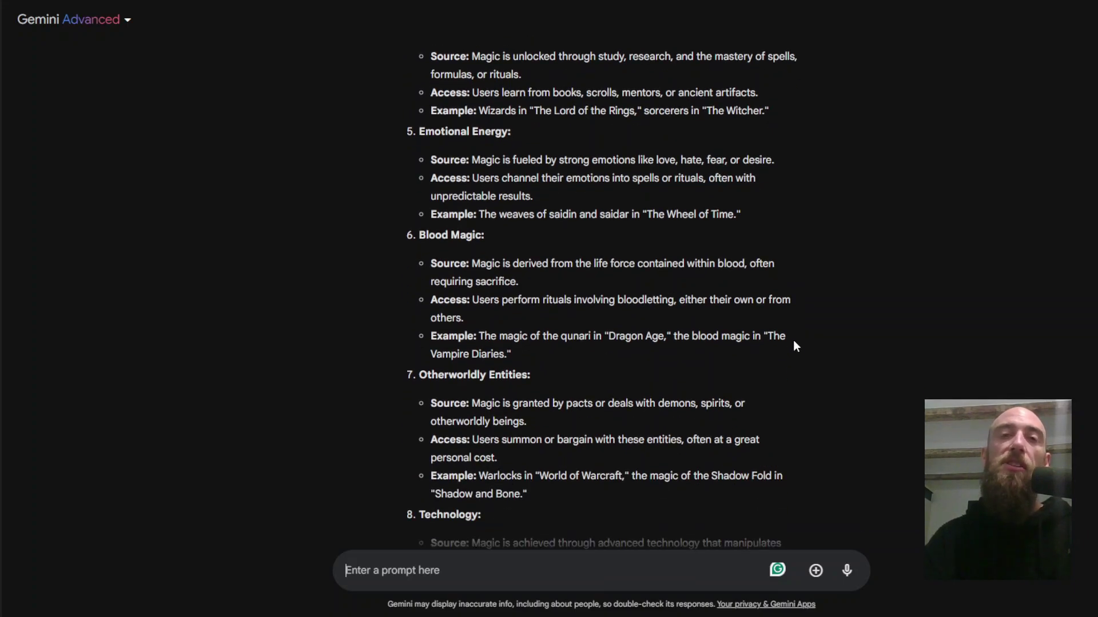
scroll(791, 353, "down", 2)
scroll(791, 348, "up", 2)
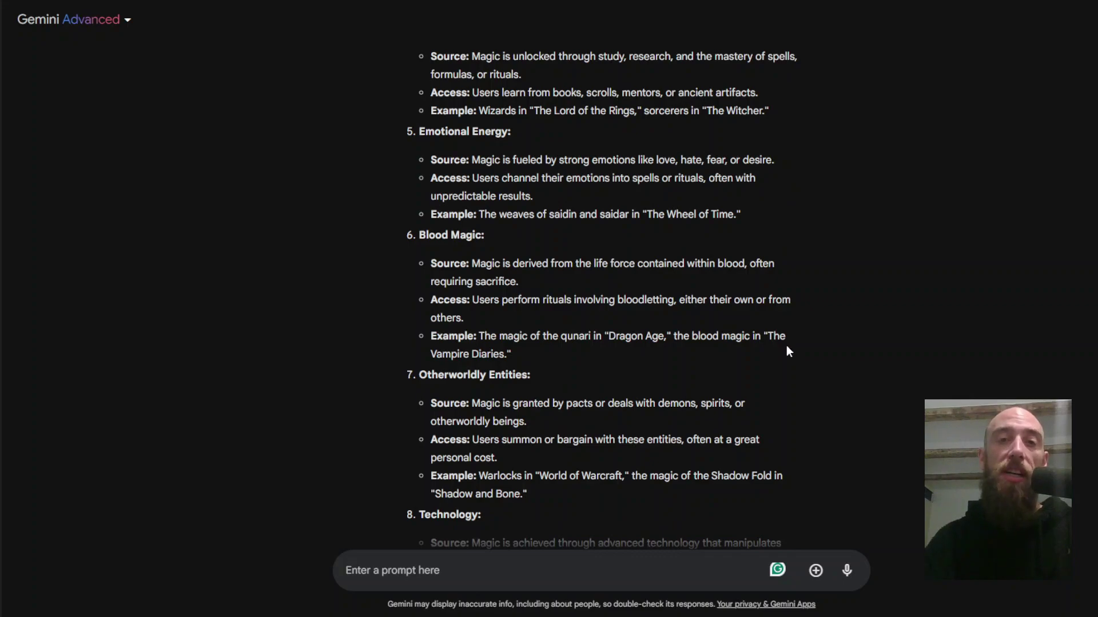
scroll(785, 346, "down", 3)
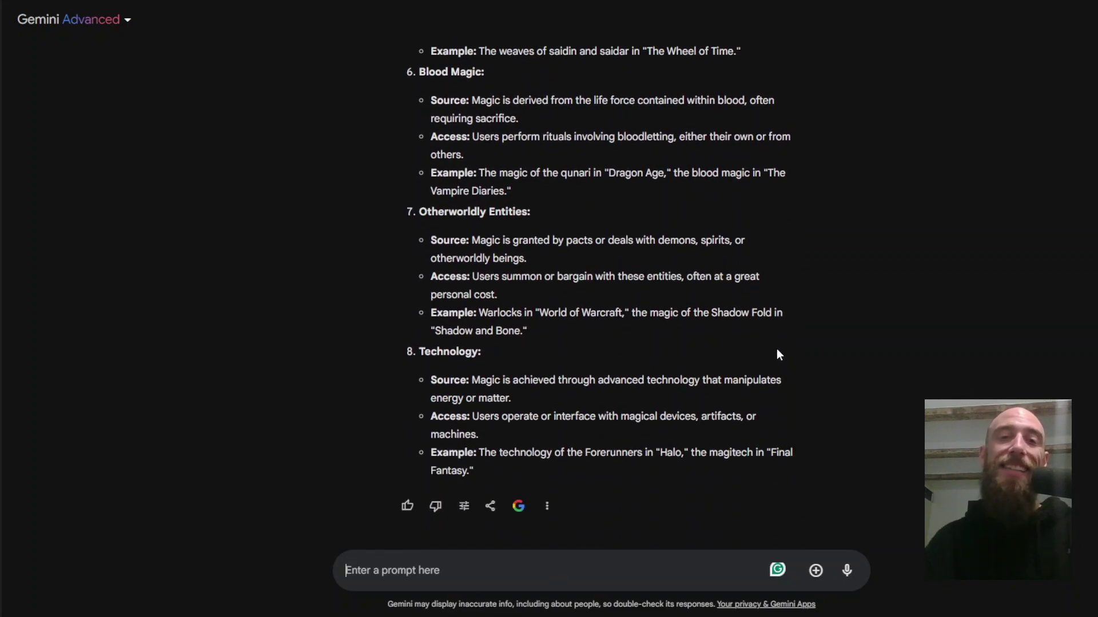
scroll(777, 349, "up", 6)
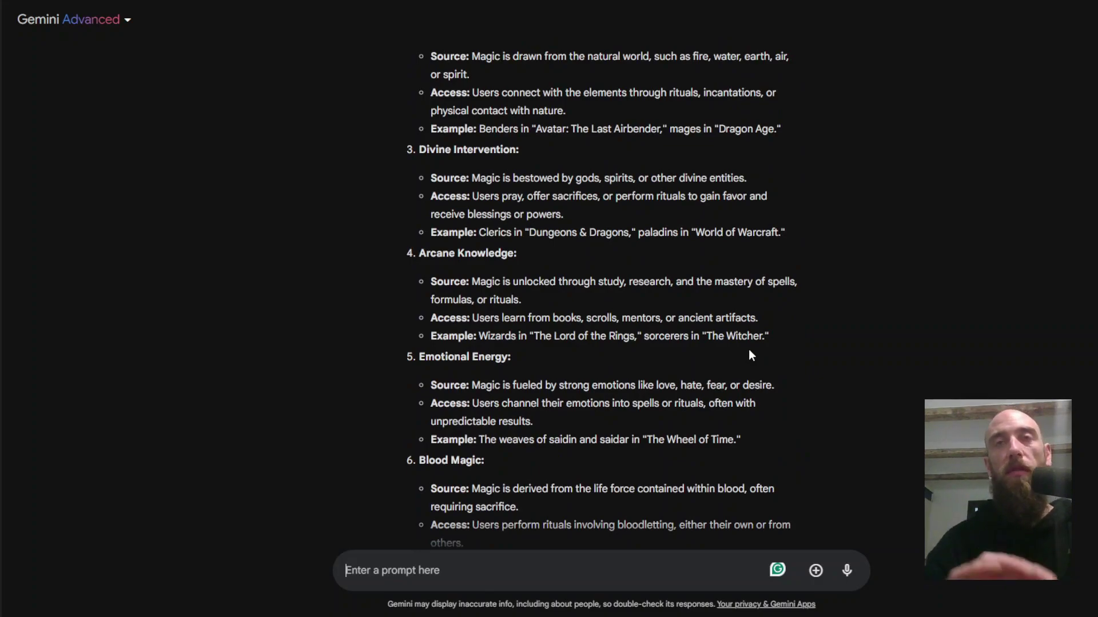
scroll(630, 604, "down", 6)
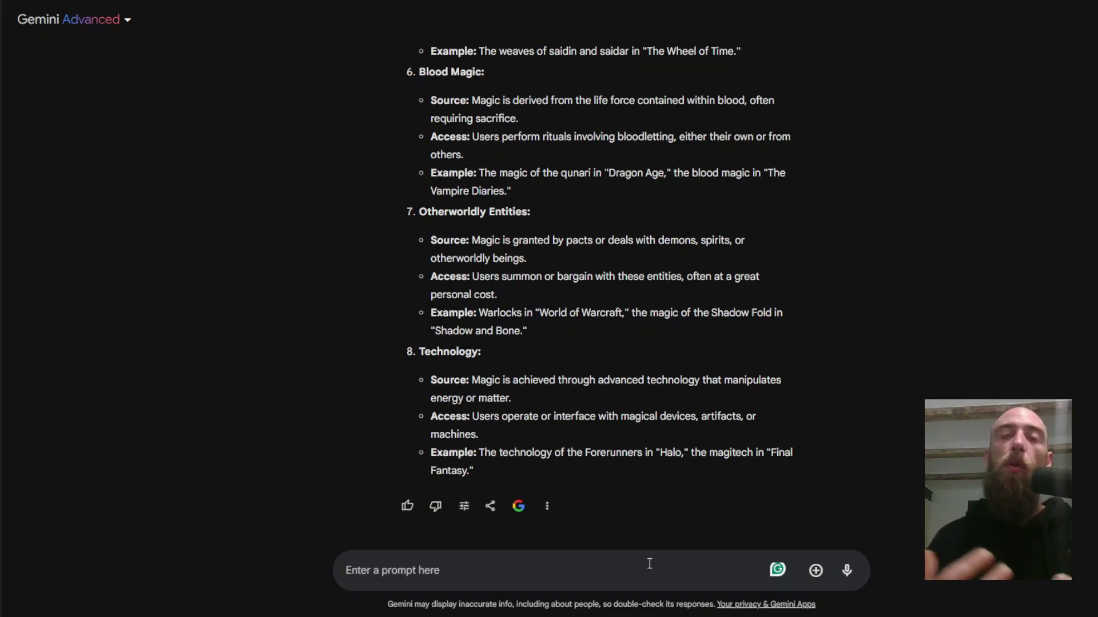
Step: Begin a prompt: "I am creating a magic system for my novella series. The magic system will be based on gods granting powers to heroes."
type("I")
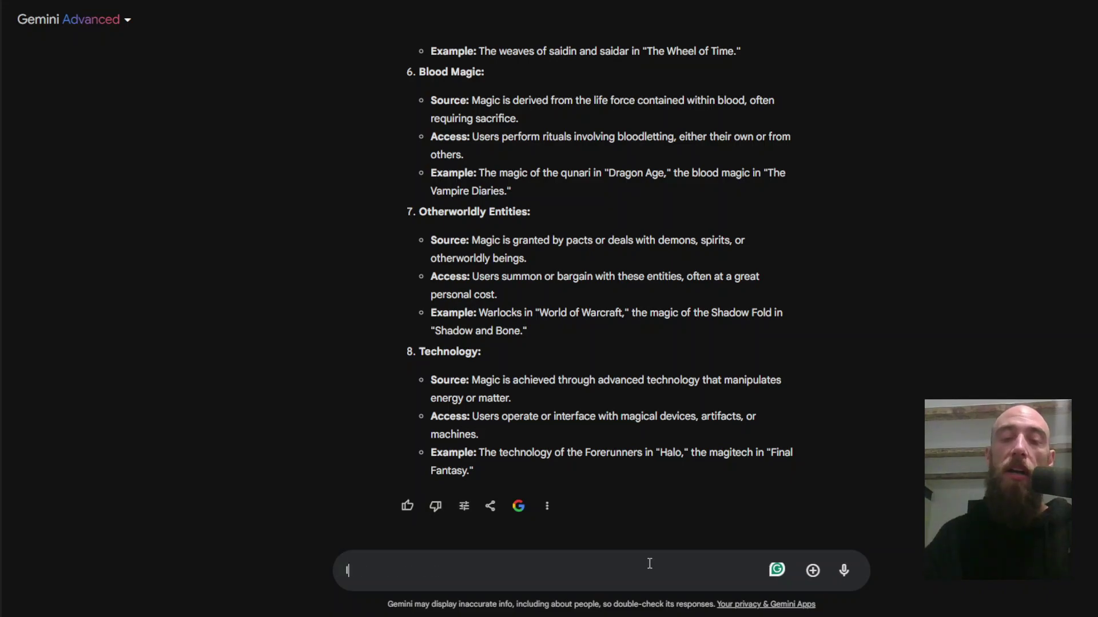
type(" am creating a m")
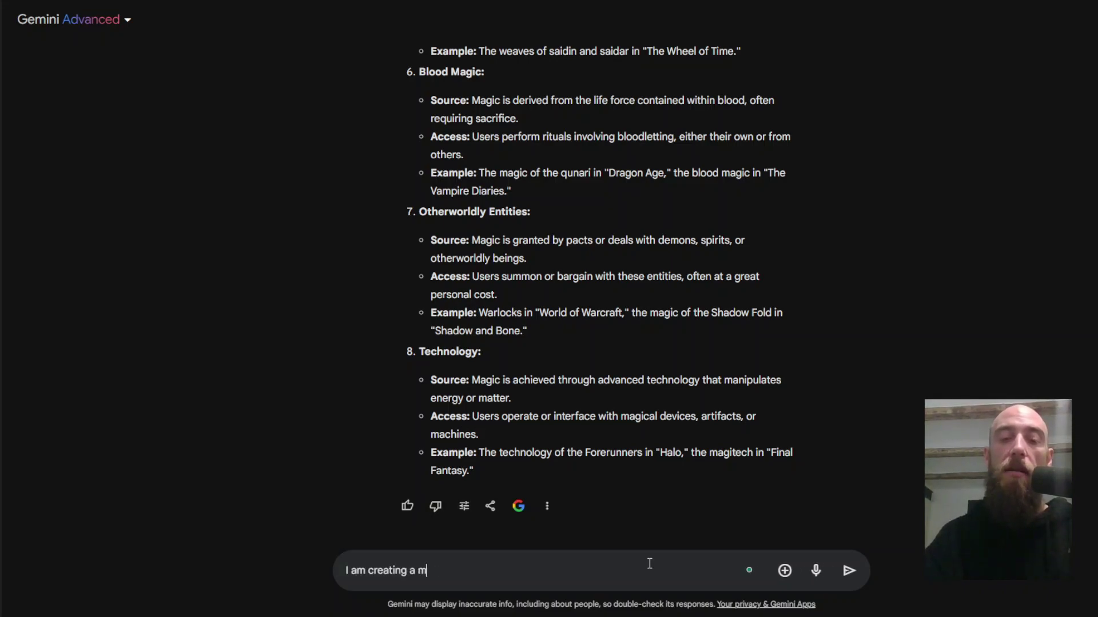
type("agic system for my novella series. The ma")
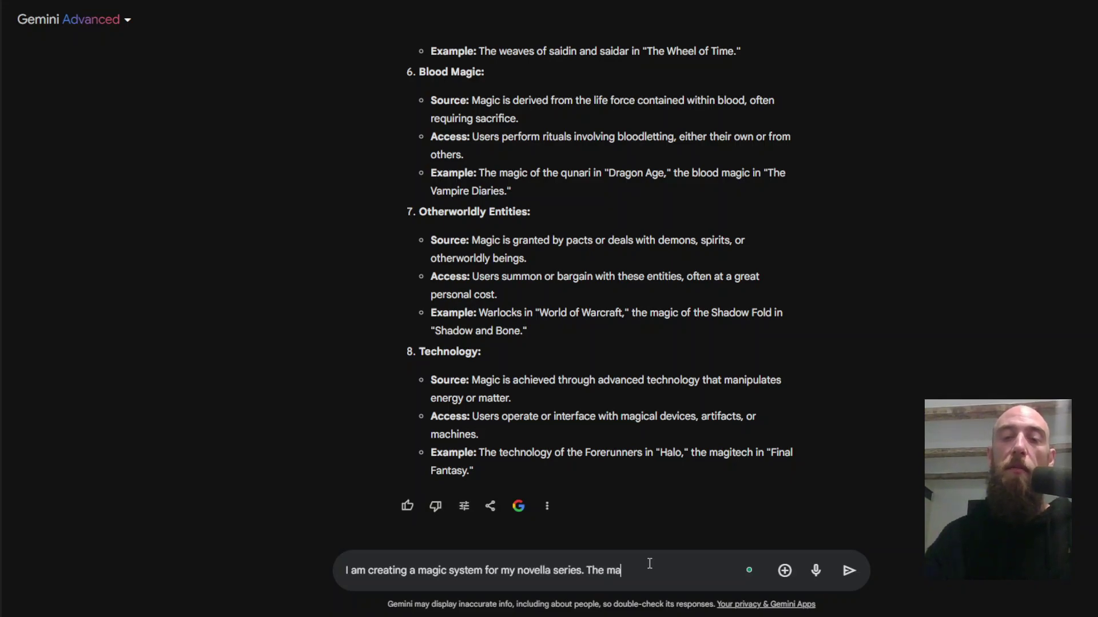
type("gic system will be")
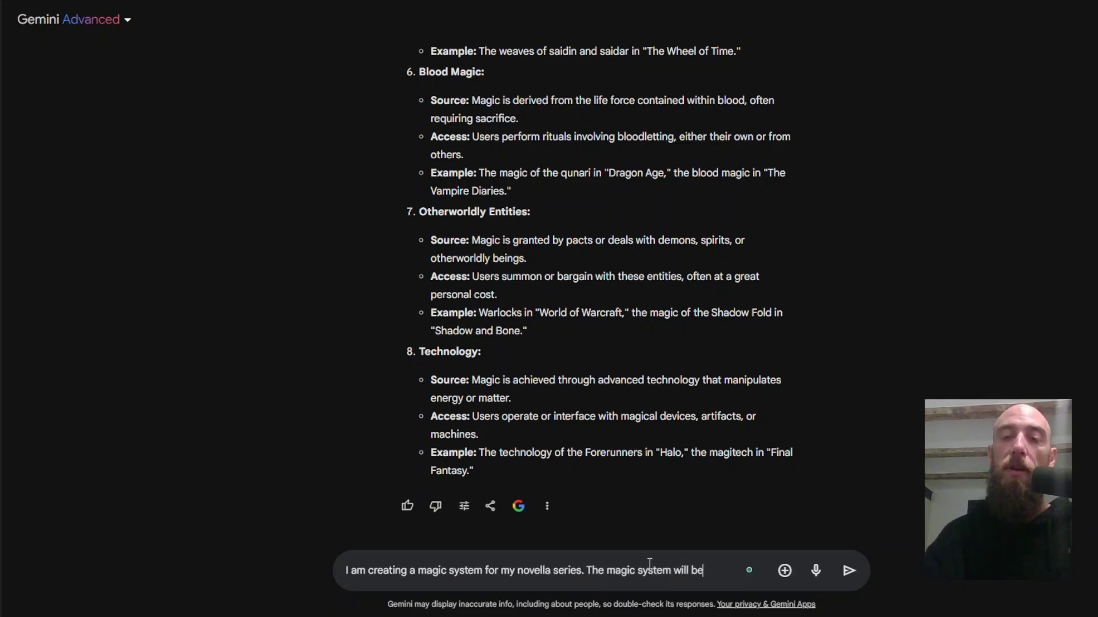
type(" based on gods g")
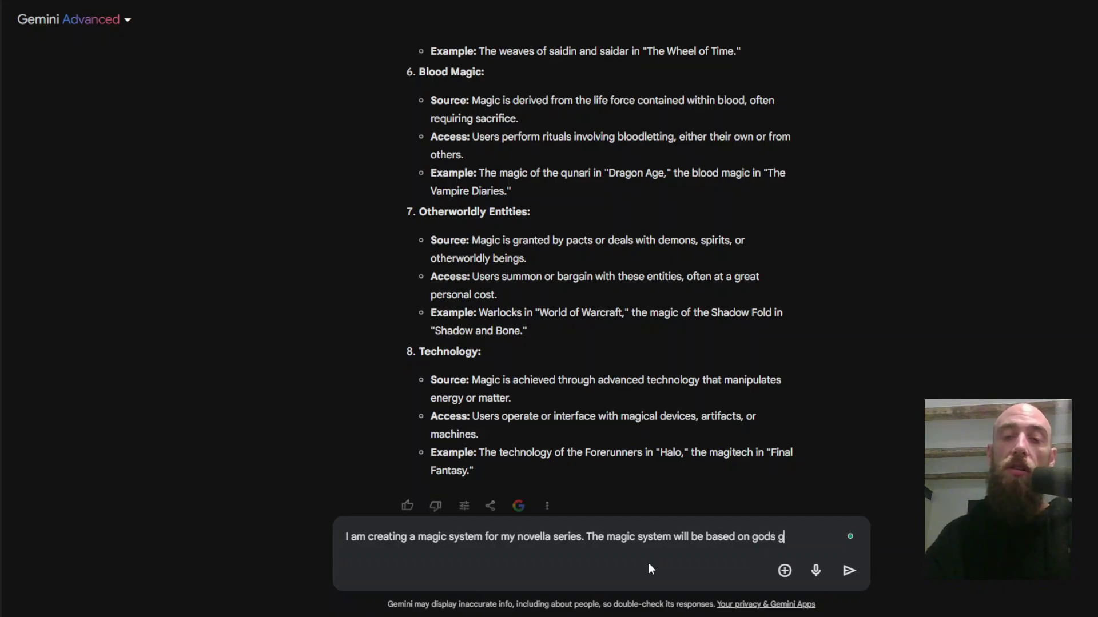
type("ranting powers to heroes.")
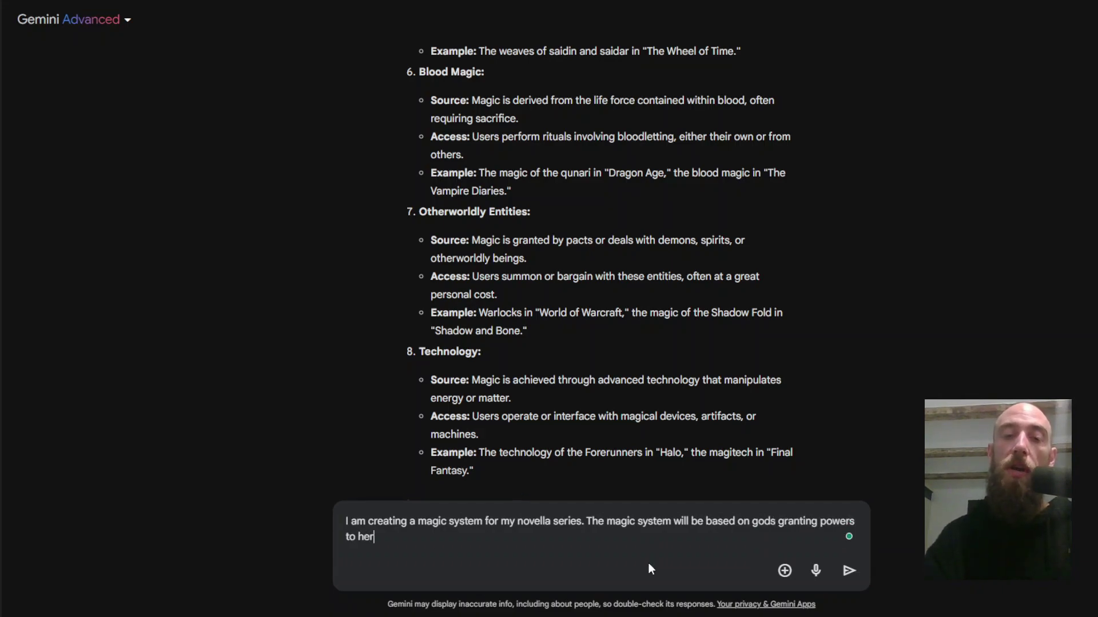
Step: Add two separate paragraphs to the prompt: "In this magic system there will be 6 gods." and "5 of which are part of 5 different nations."
key("shift+Return")
key("shift+Return")
type("In this magic system there will be 6")
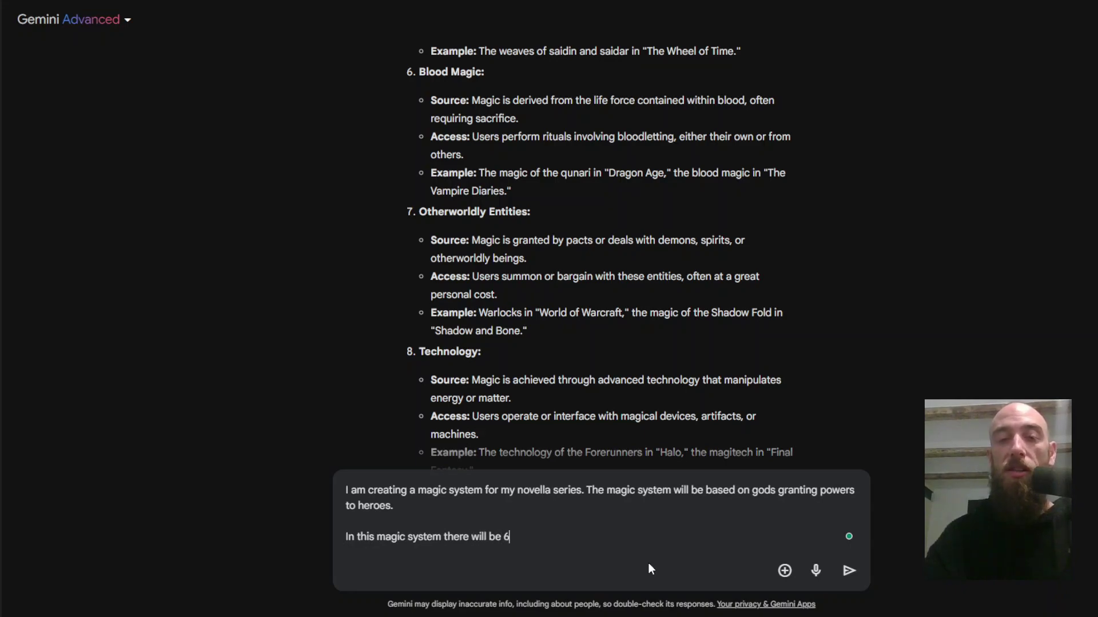
type(" gods.")
key("shift+Return")
key("shift+Return")
type("5 of which")
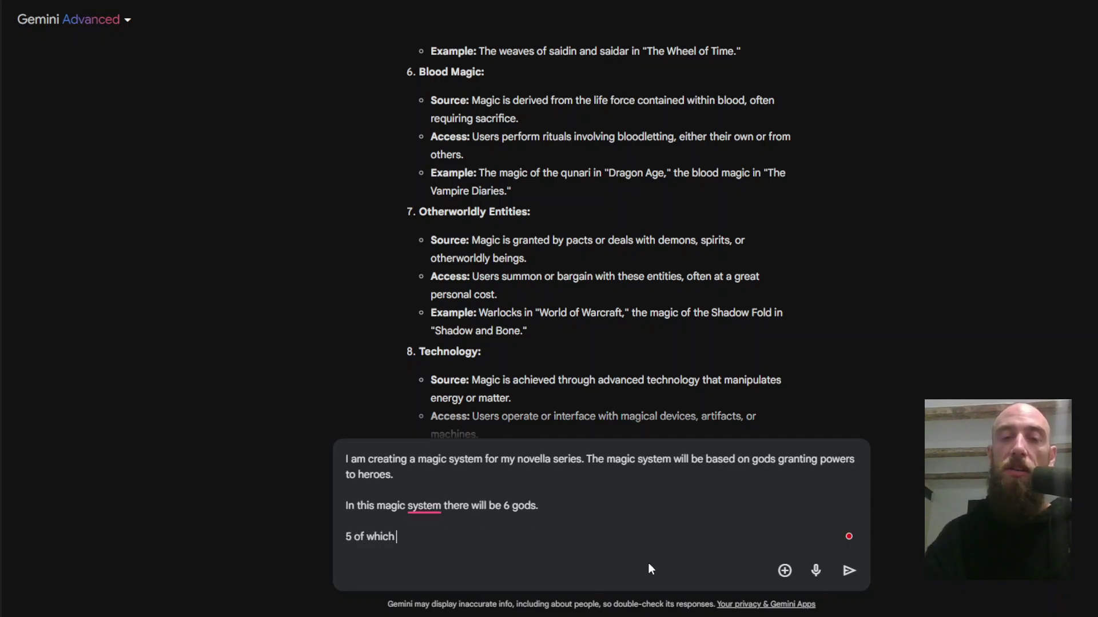
type(" are part of 5 dif")
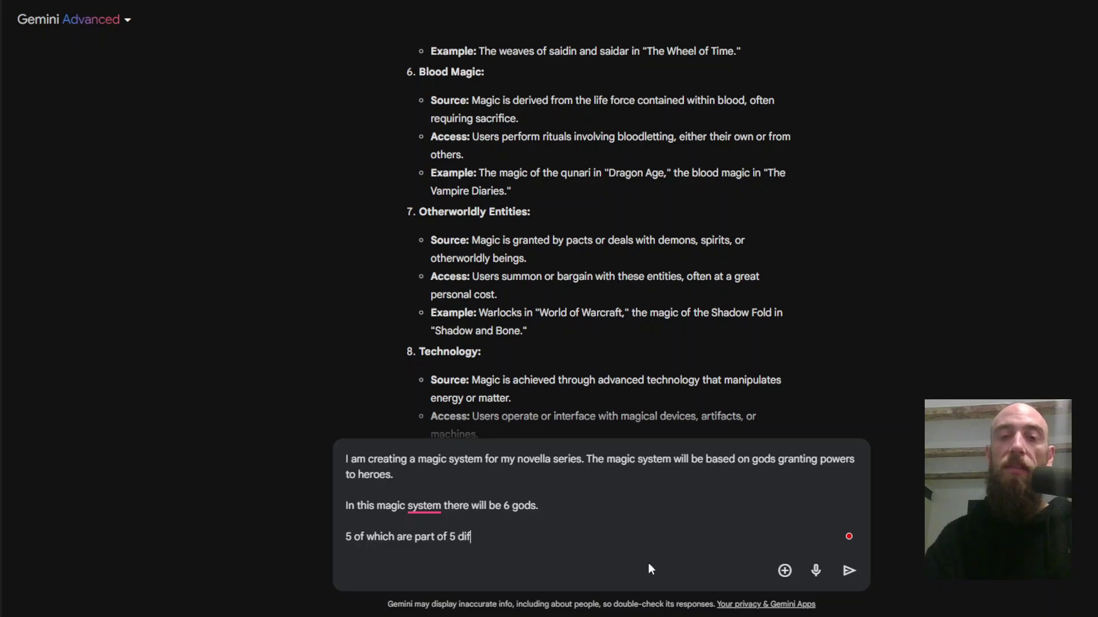
type("ferent nations.")
Step: Add a separate paragraph to the prompt: "1 being part of a long dead and forgotten religion."
key("shift+Return")
key("shift+Return")
type("1 being bad")
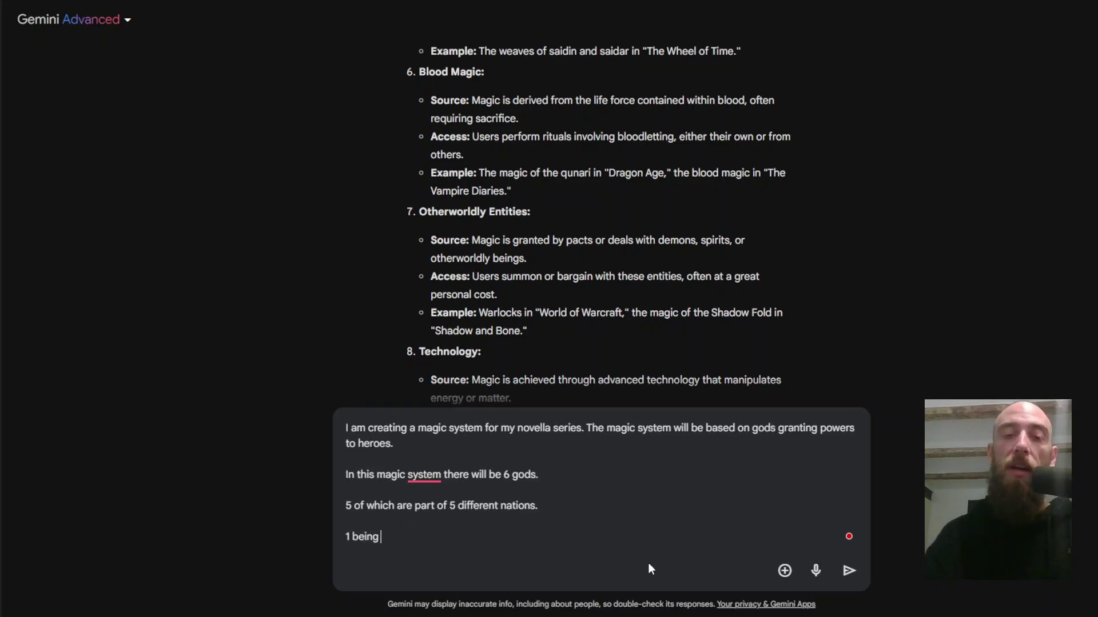
key("BackSpace")
key("BackSpace")
key("BackSpace")
type("part of a long dead and ")
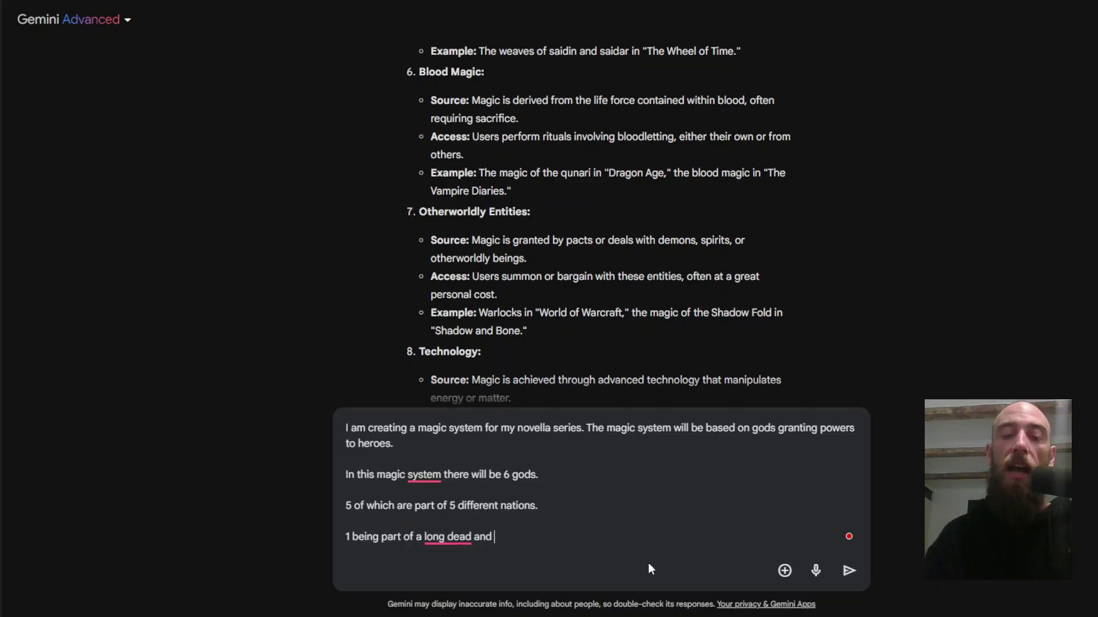
type("forgotten religion.")
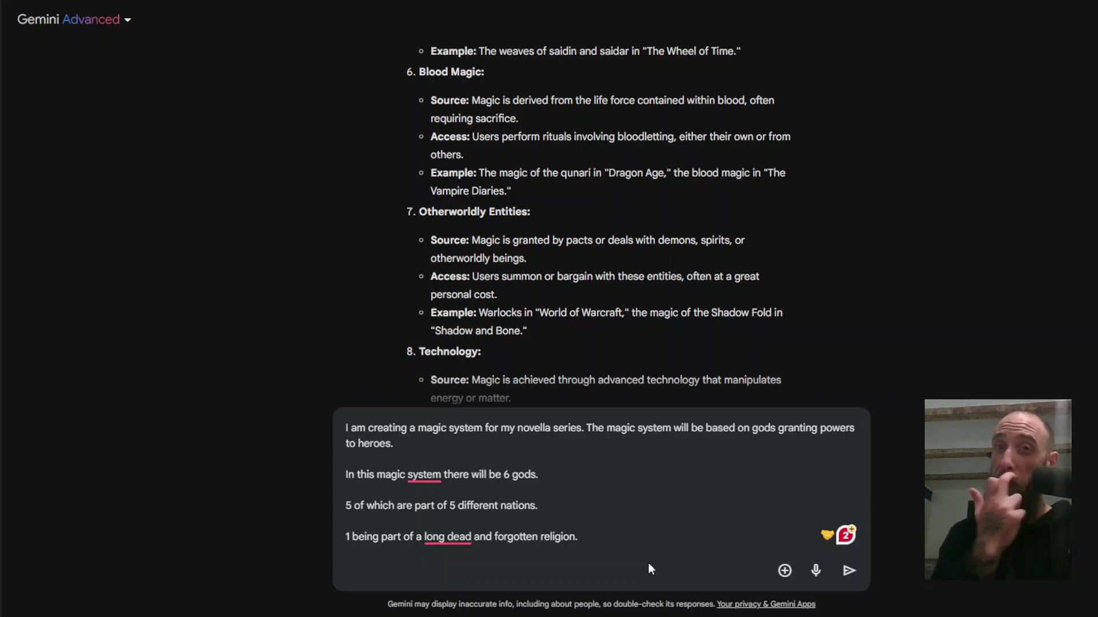
Step: Describe the forgotten religion's deity in the same paragraph as the god of Shadow and Death, not inherently evil but morally grey
type("This go")
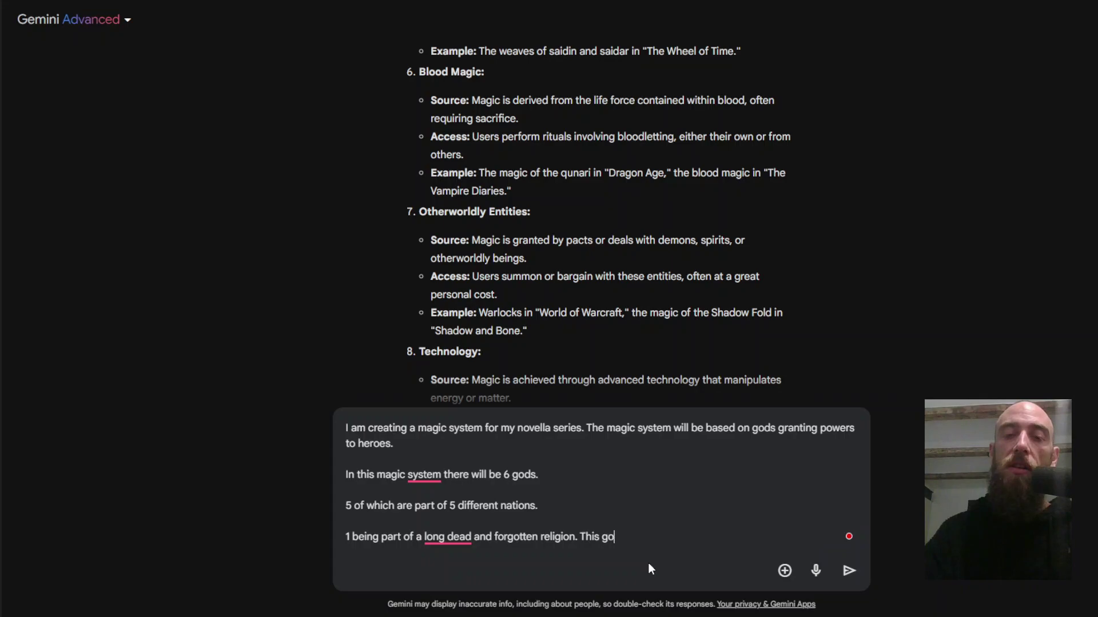
type("d will be the g")
key("BackSpace")
type("the god")
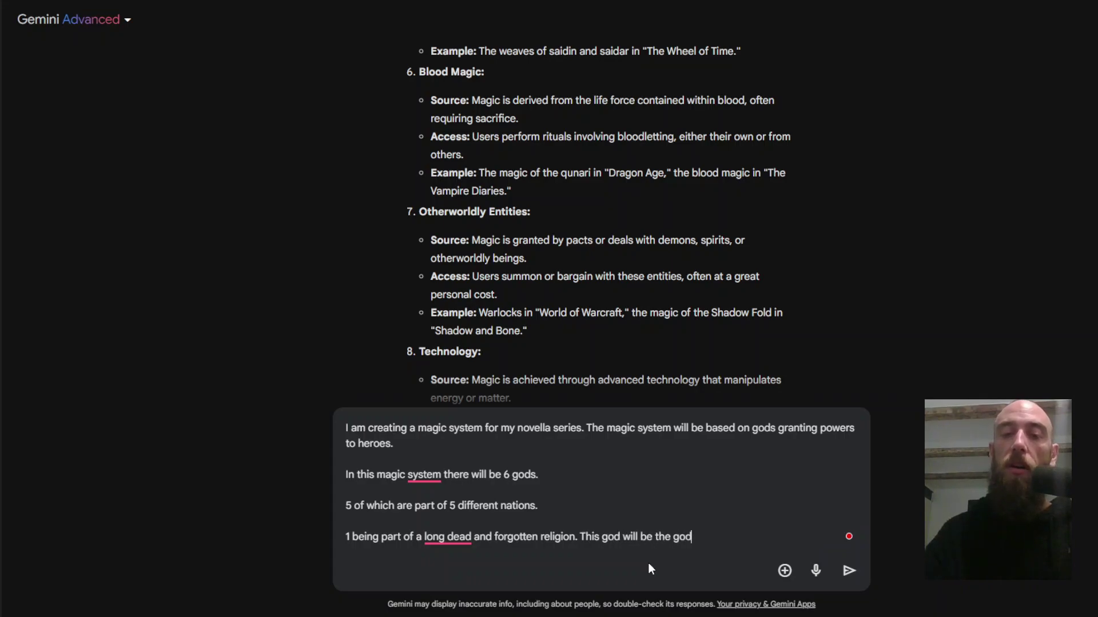
type(" of Shadow and Dea")
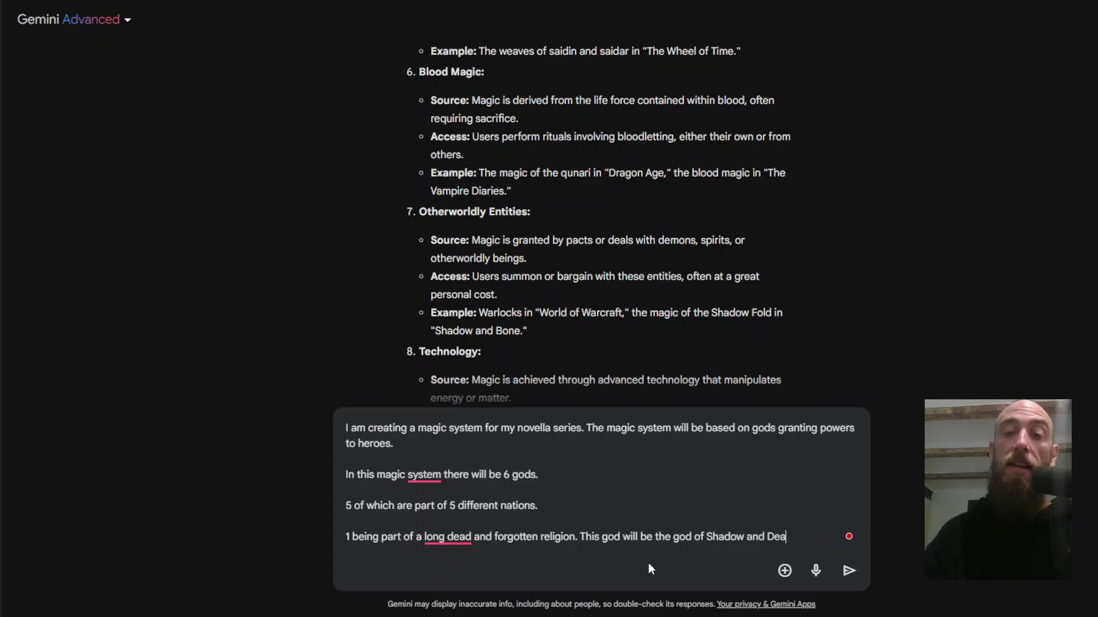
type("th. The god will not b")
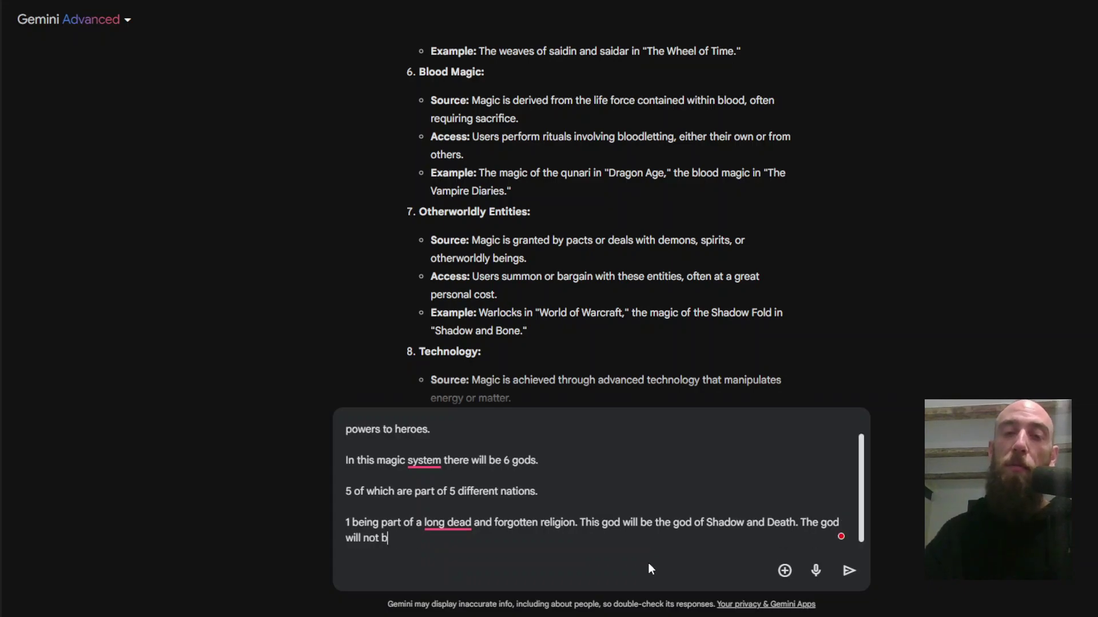
type("e inherently ev")
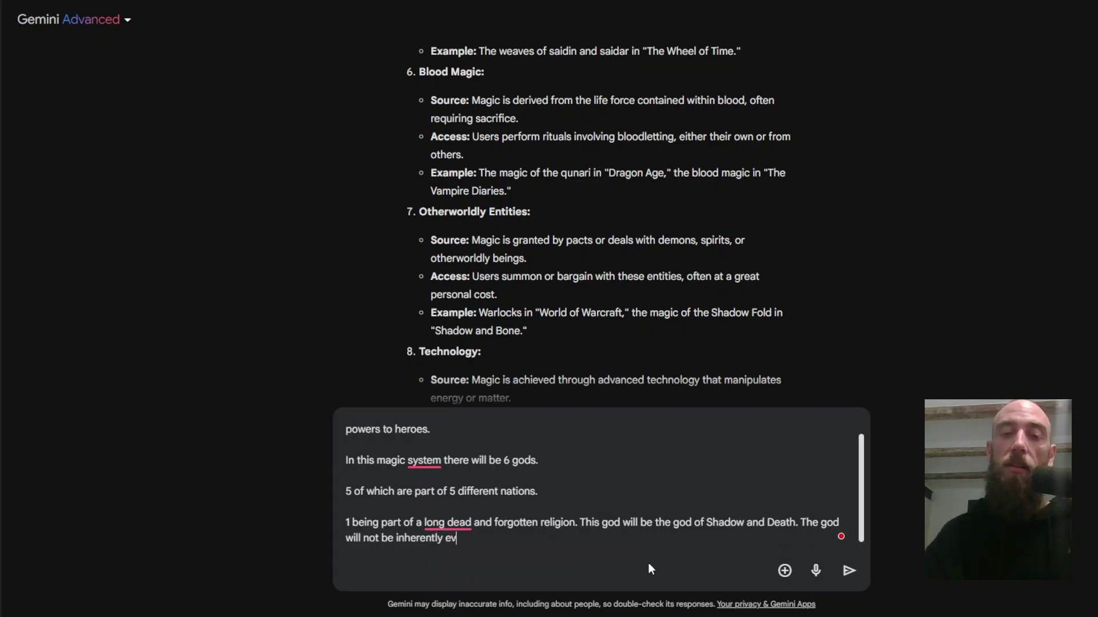
type("il. But morally g")
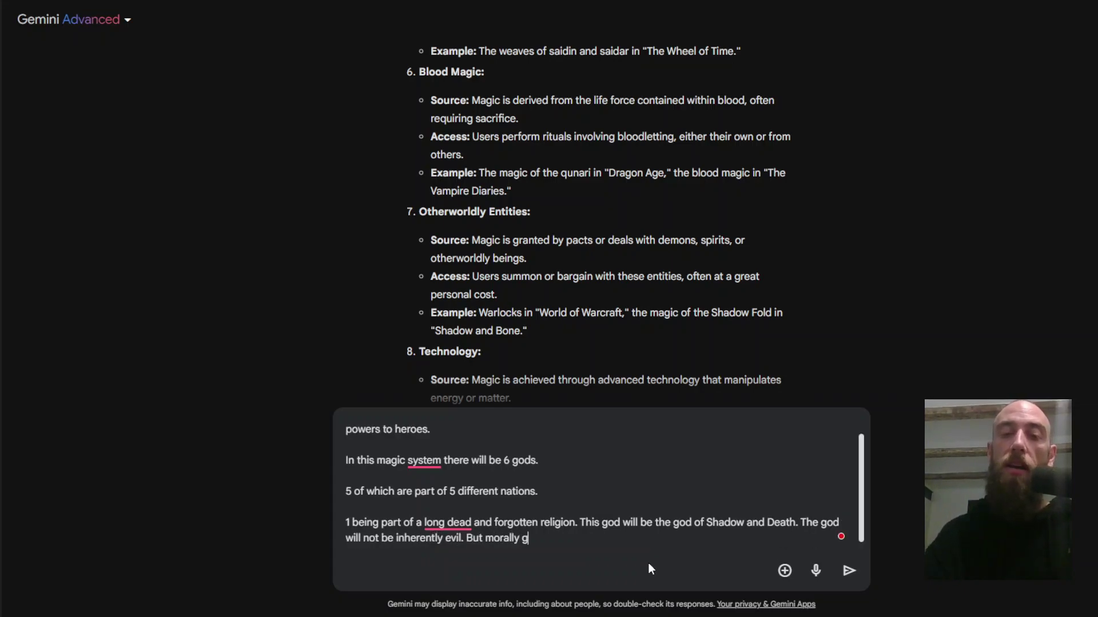
type("rey. The abilities he can")
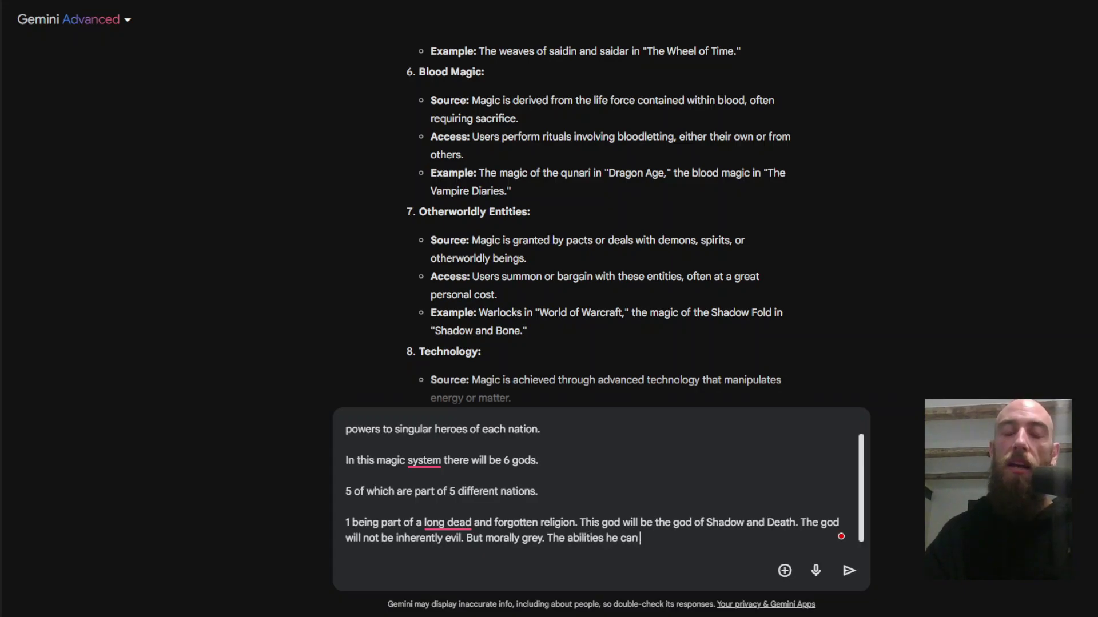
Step: Complete the sentence on the abilities this god can bestow on his chosen, listing Shadow Manipulation, Shadow Step and Necromancy
type(" bestow on his ")
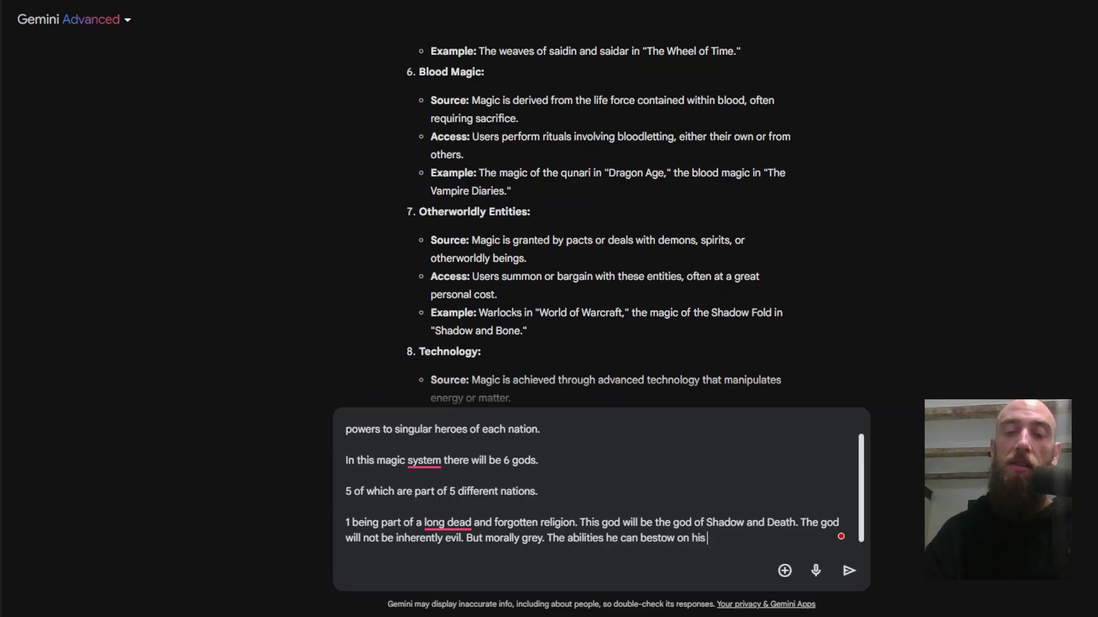
type("chosen is goi")
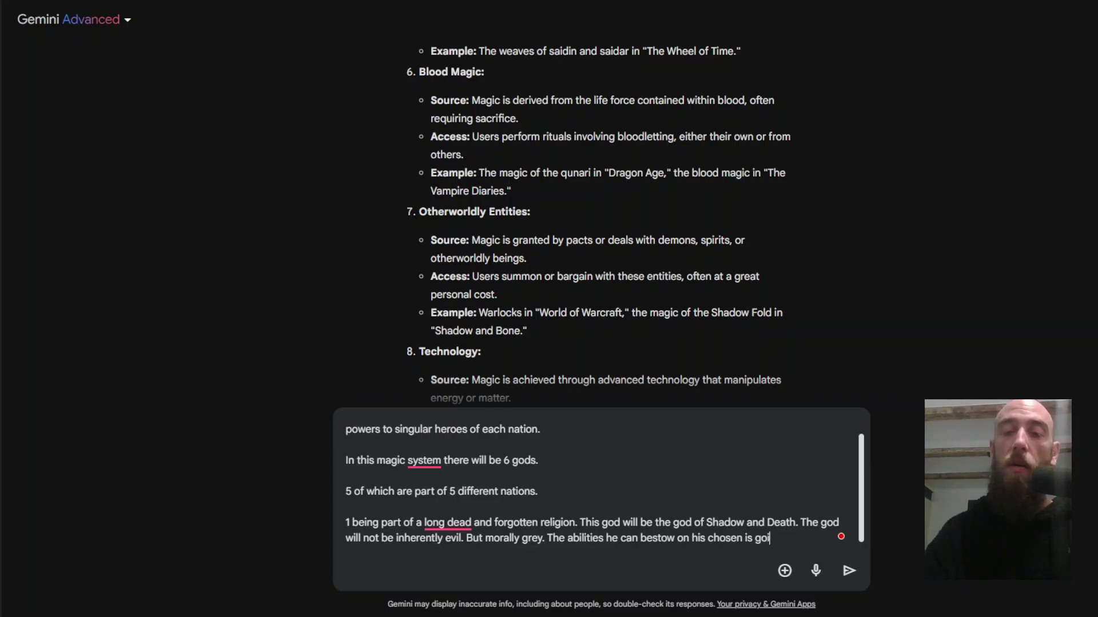
type("ng to be Shadown Ma")
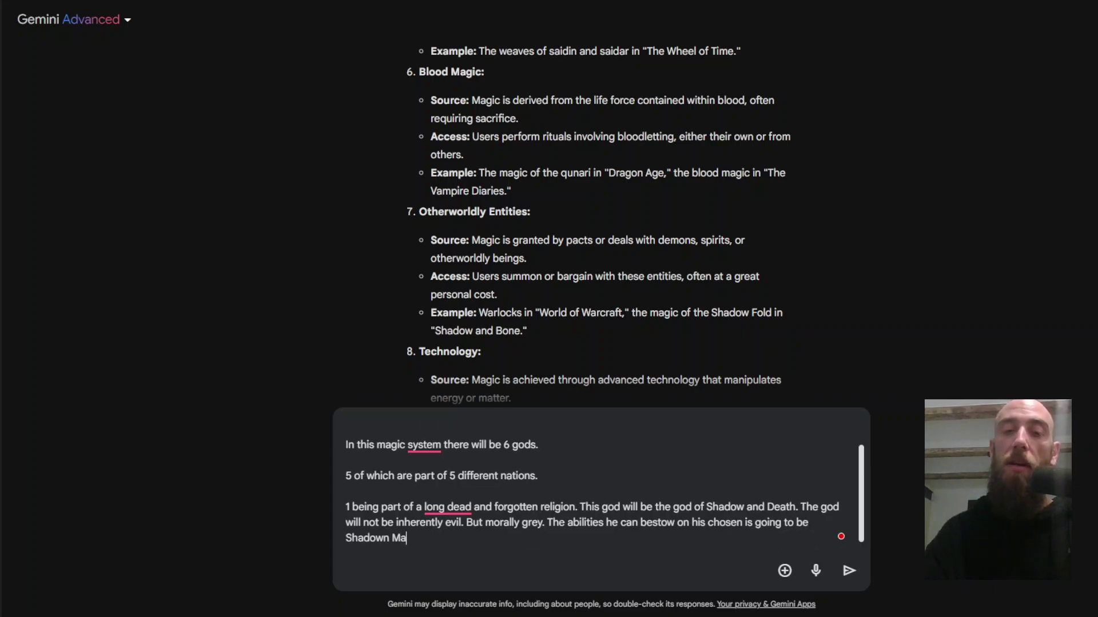
type("nipulation, Shadow St")
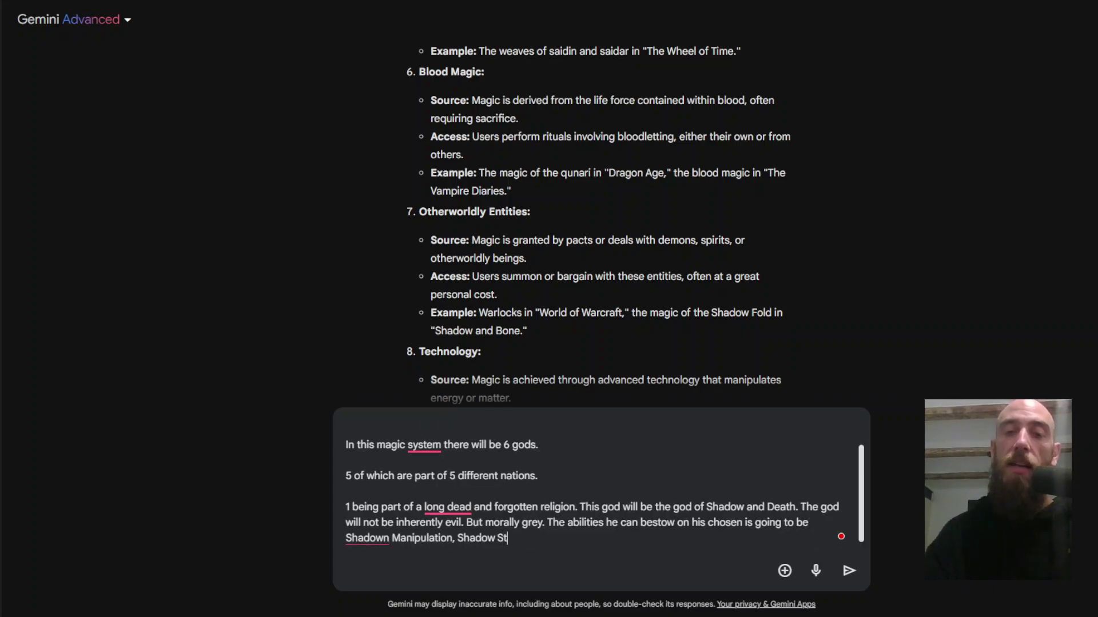
type("ep and Necromancy")
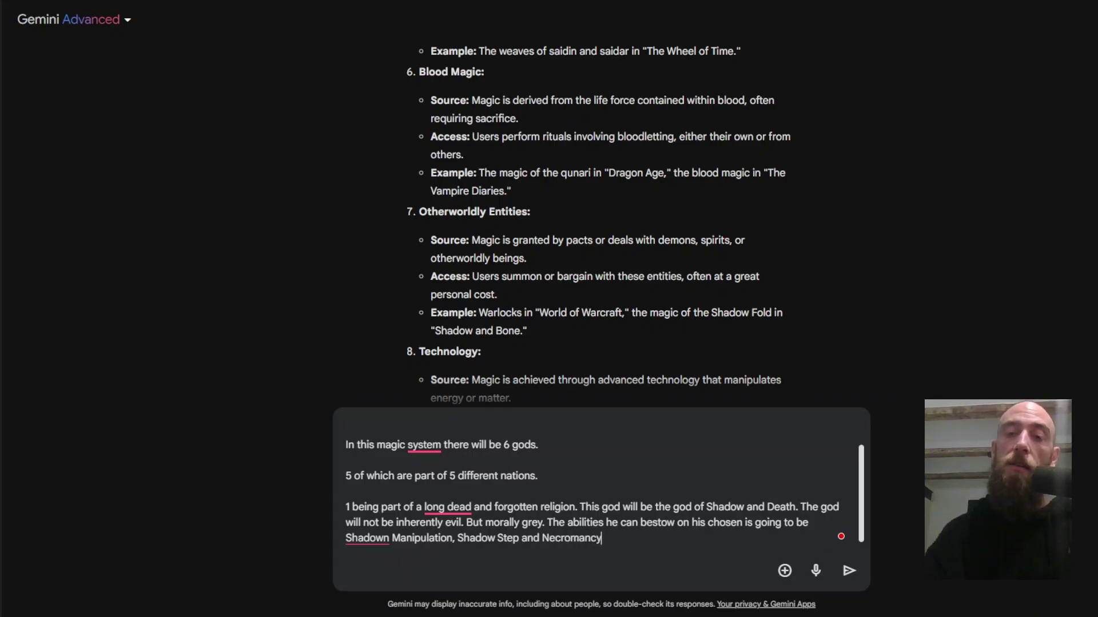
type(".")
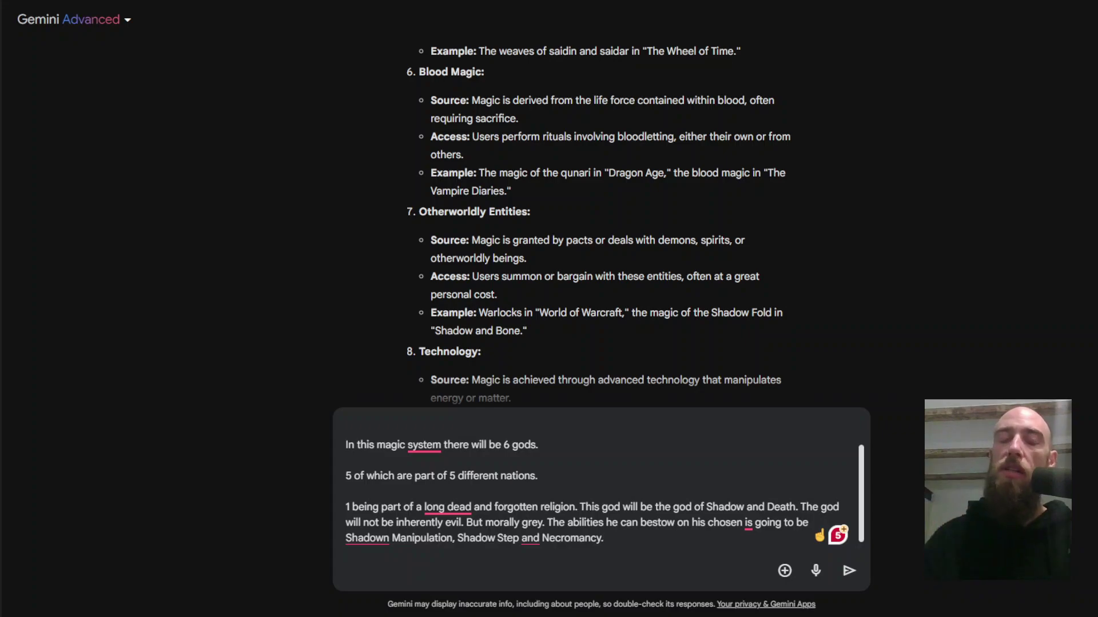
Step: Add a closing request for abilities and strengths / weaknesses for the other 5 gods in a rock paper scissors type structure, and submit the prompt
key("shift+Return")
key("shift+Return")
type("Give me some Ab")
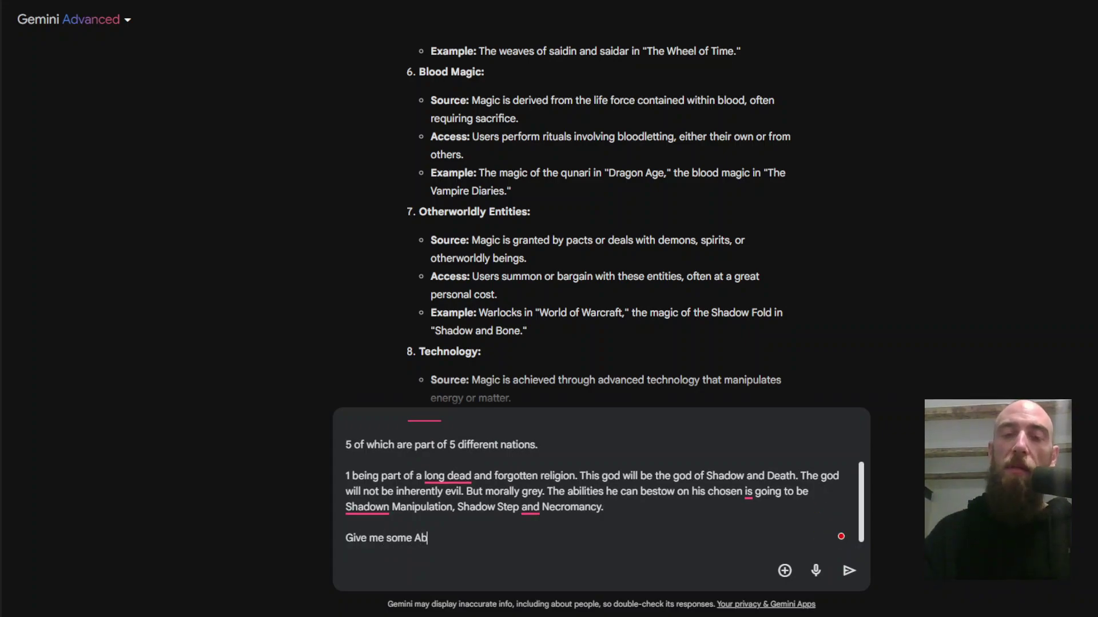
type("ilities and strengths / Wekan")
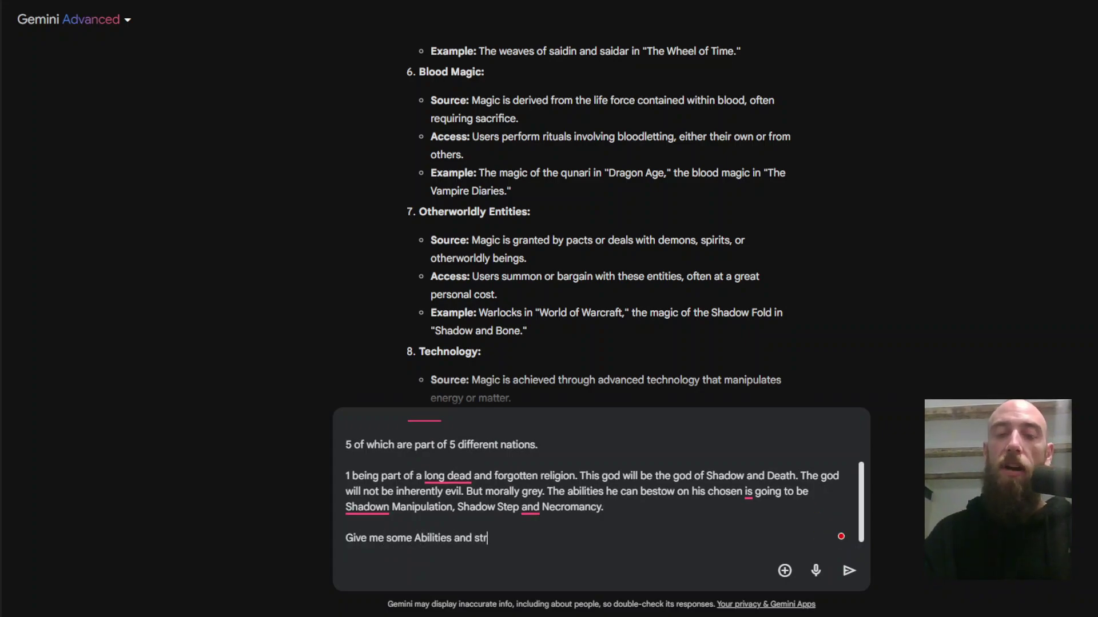
key("BackSpace")
key("BackSpace")
key("BackSpace")
type("aknesses for th")
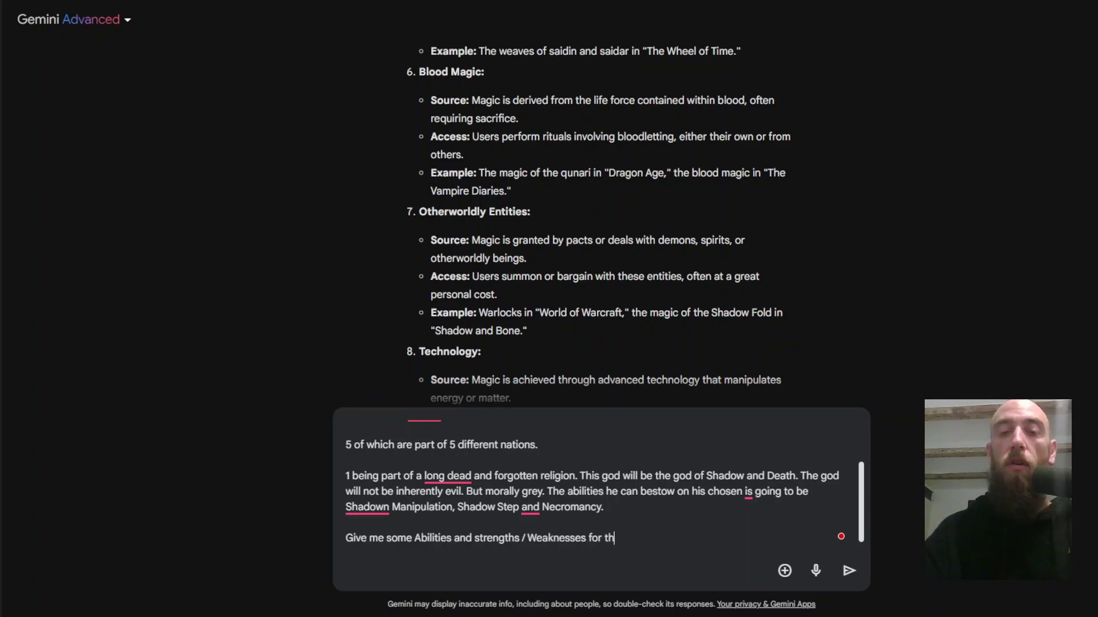
type("e other 5 gods. M")
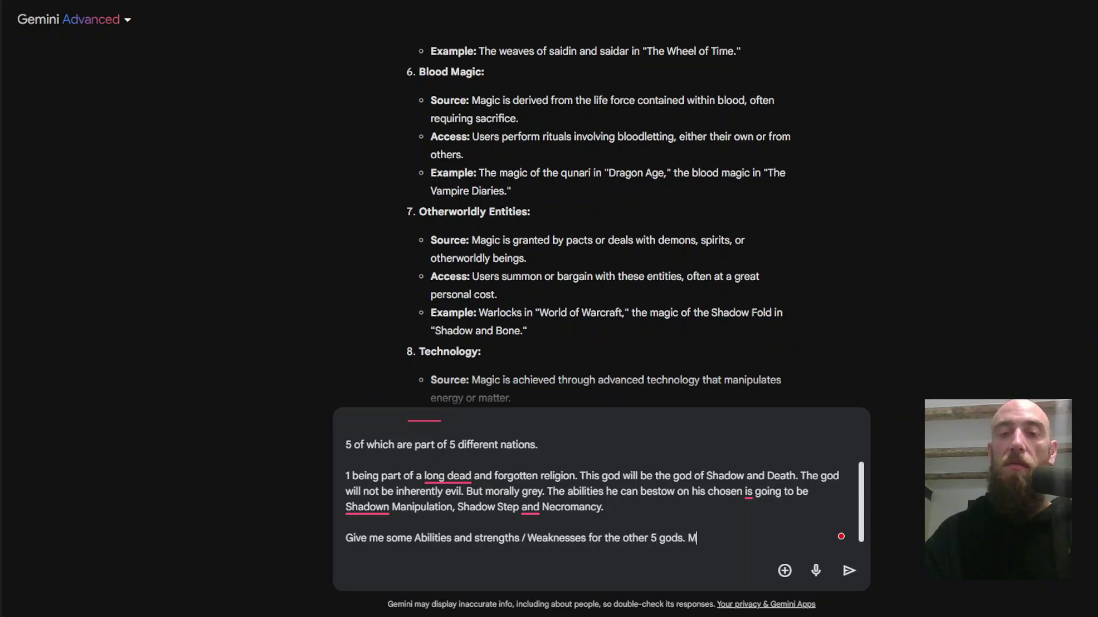
type("ake it make sense and I would like a rock paper scisso")
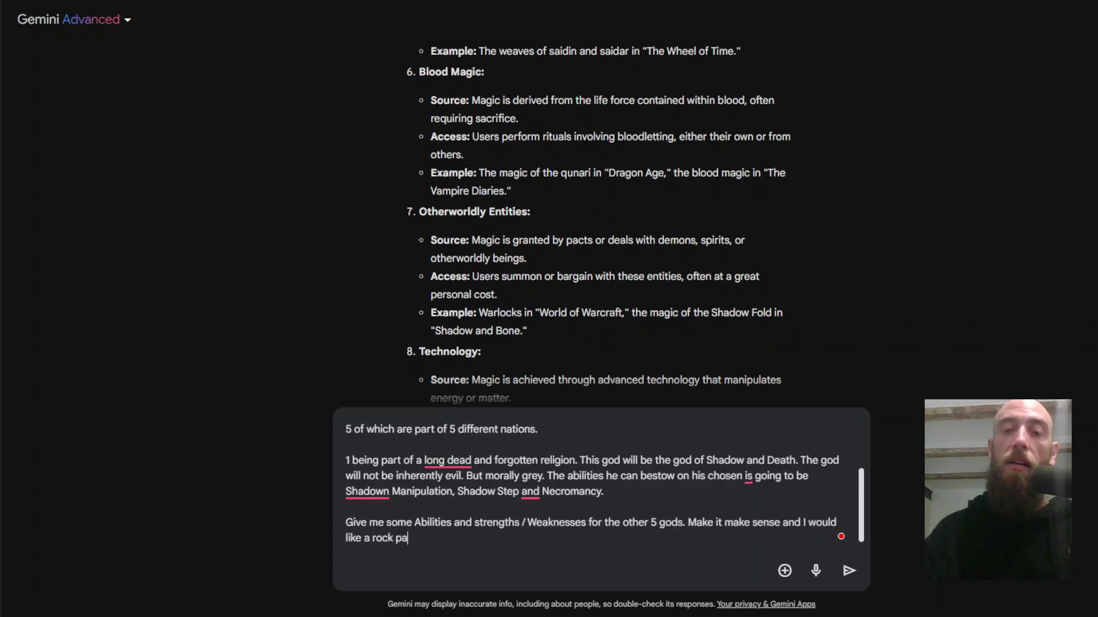
type("rs type structure fo")
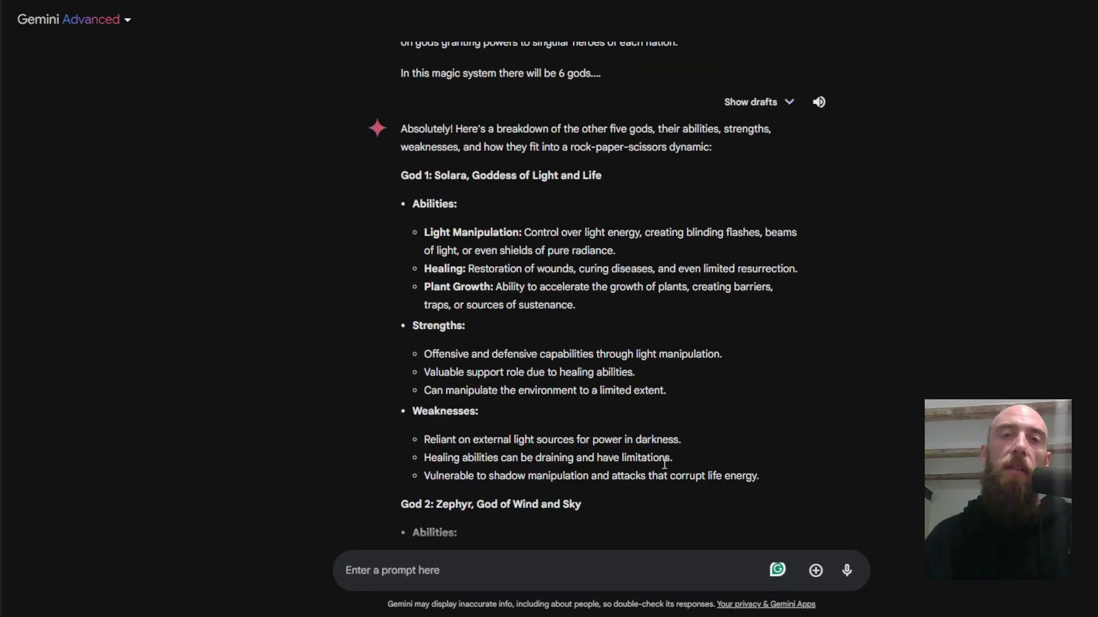
Step: Review the generated breakdown of the five gods, examining their abilities, strengths, weaknesses and the rock-paper-scissors dynamic
scroll(663, 472, "up", 1)
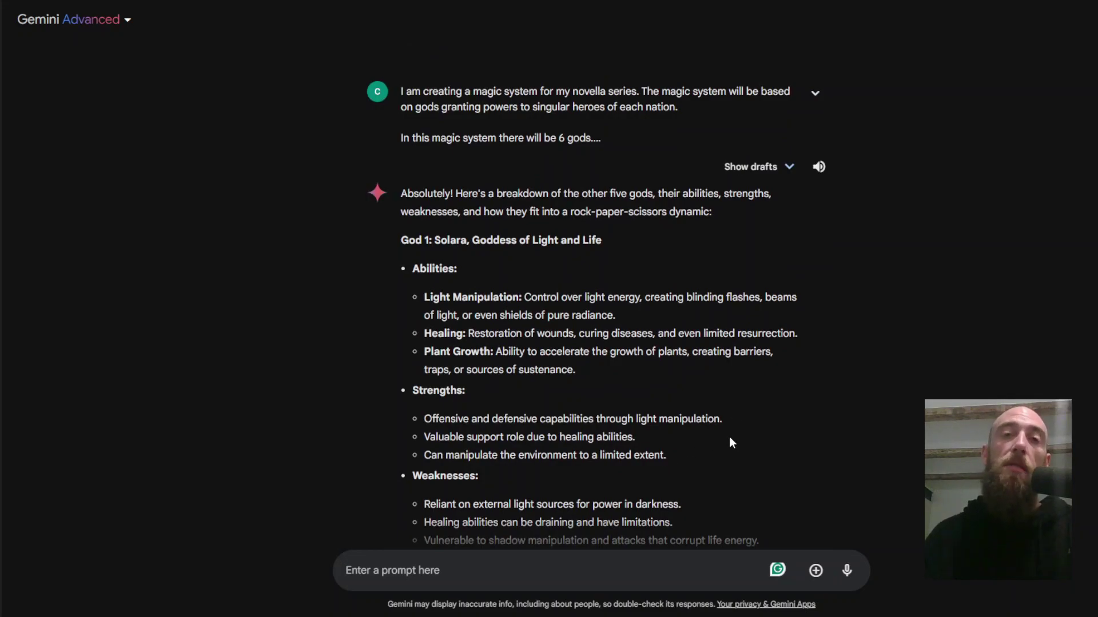
scroll(724, 390, "down", 1)
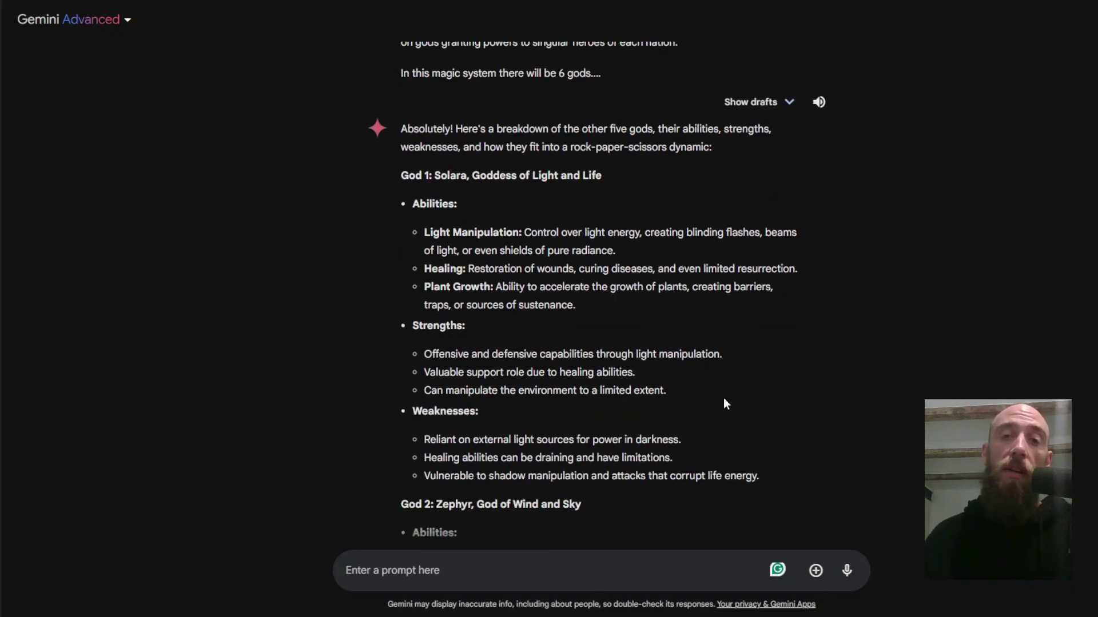
scroll(724, 400, "down", 3)
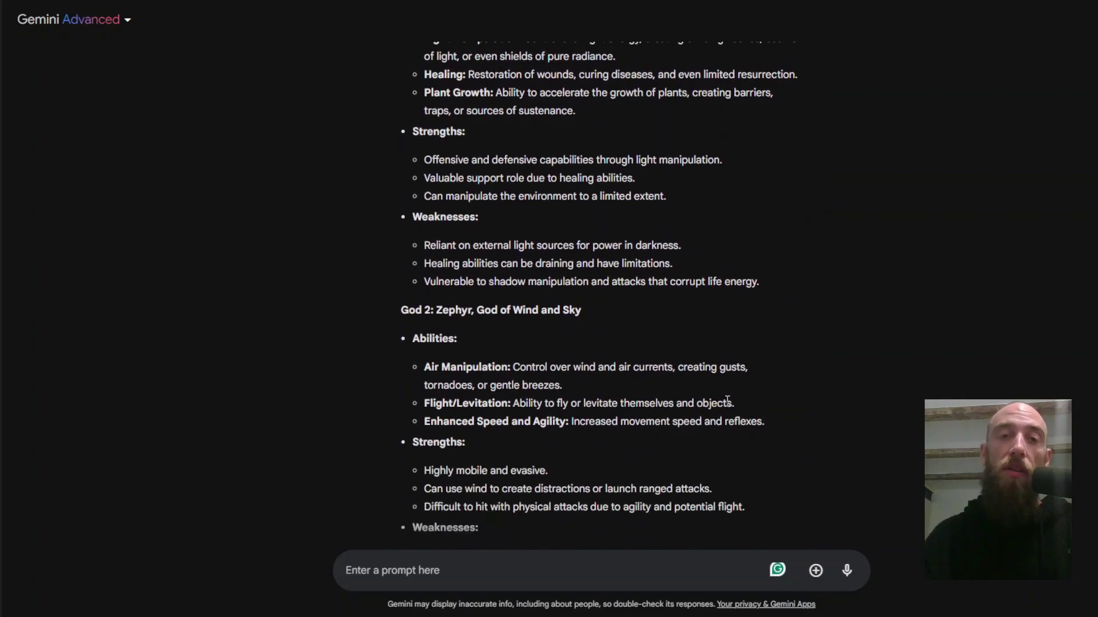
scroll(726, 404, "down", 4)
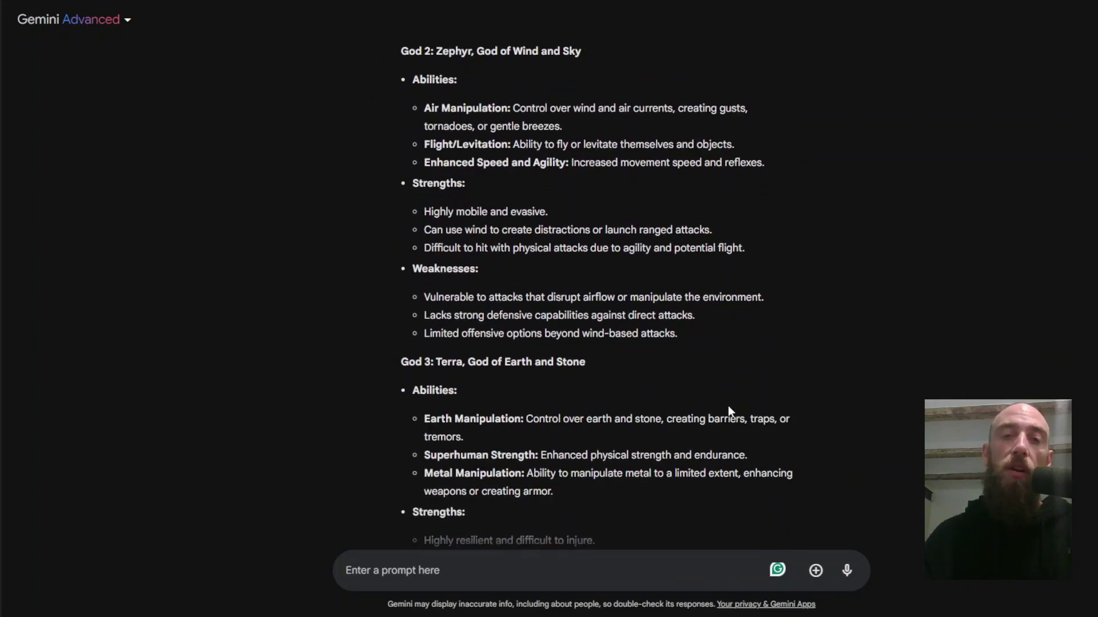
scroll(729, 406, "down", 5)
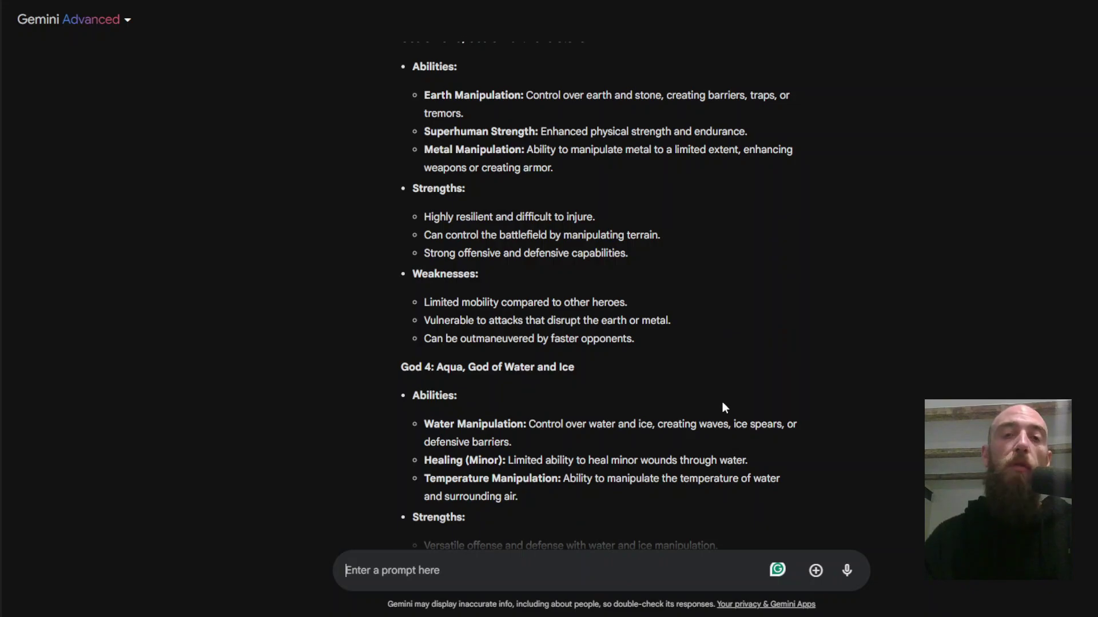
scroll(723, 406, "down", 5)
scroll(725, 405, "down", 5)
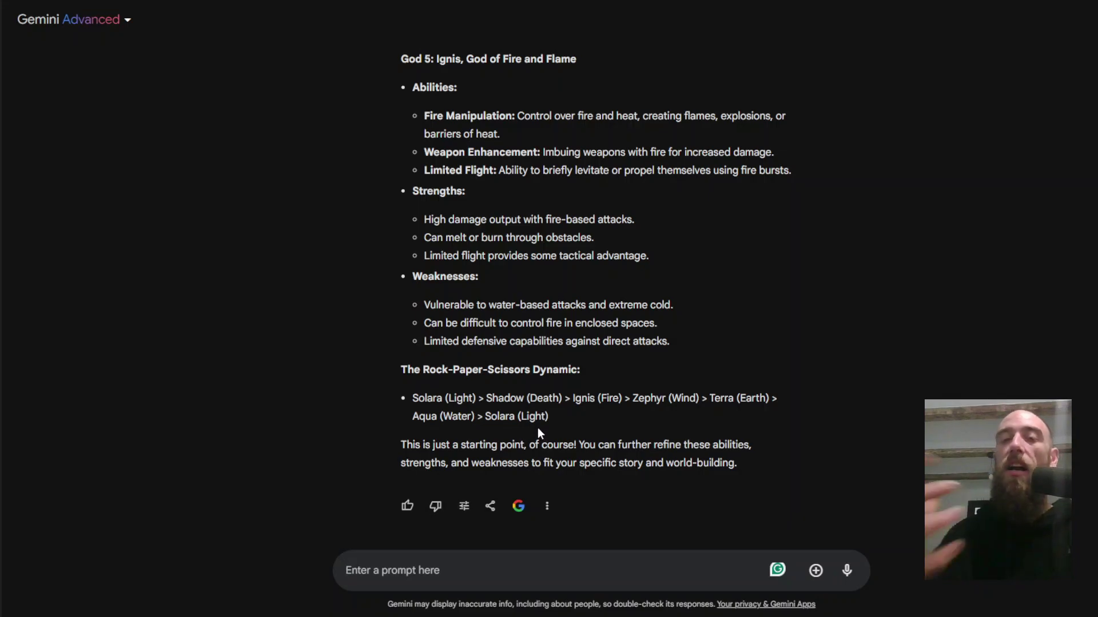
scroll(540, 434, "up", 12)
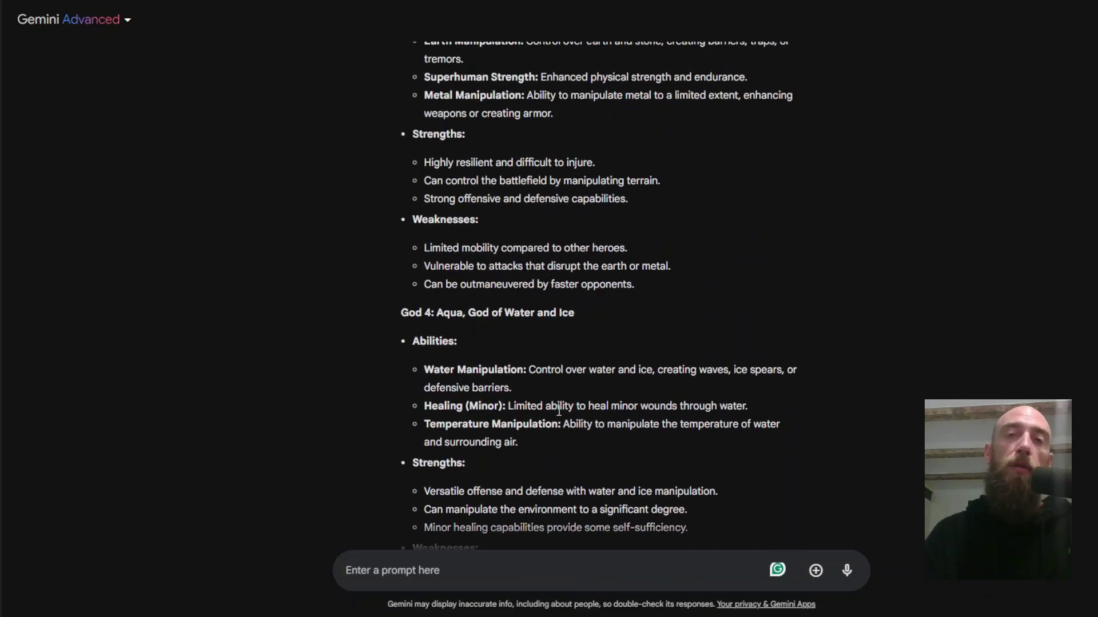
scroll(547, 427, "up", 10)
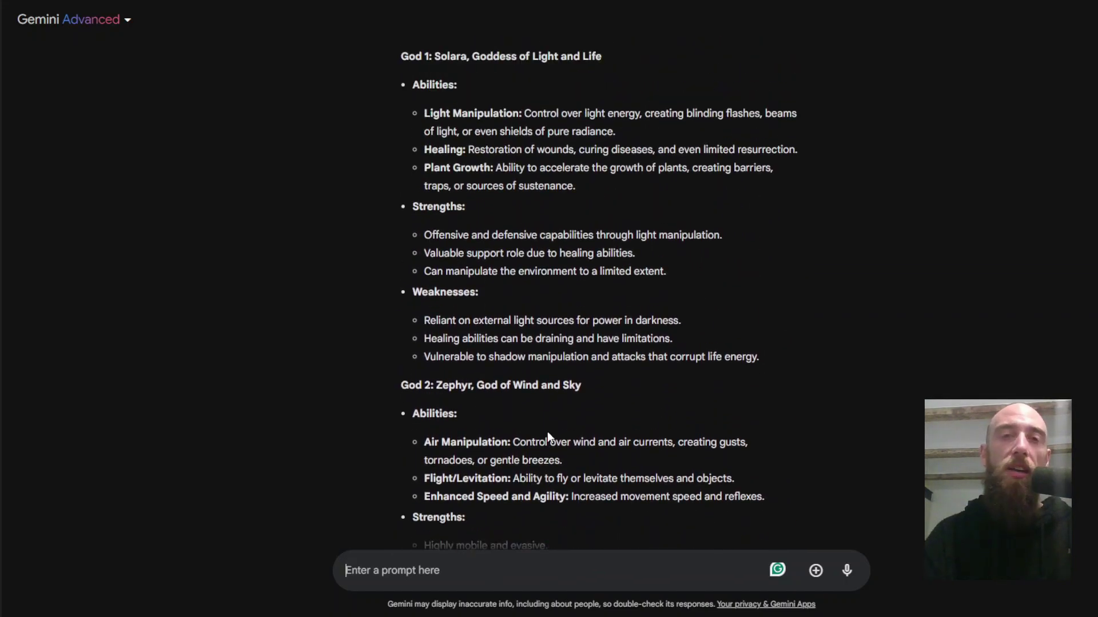
scroll(548, 436, "up", 3)
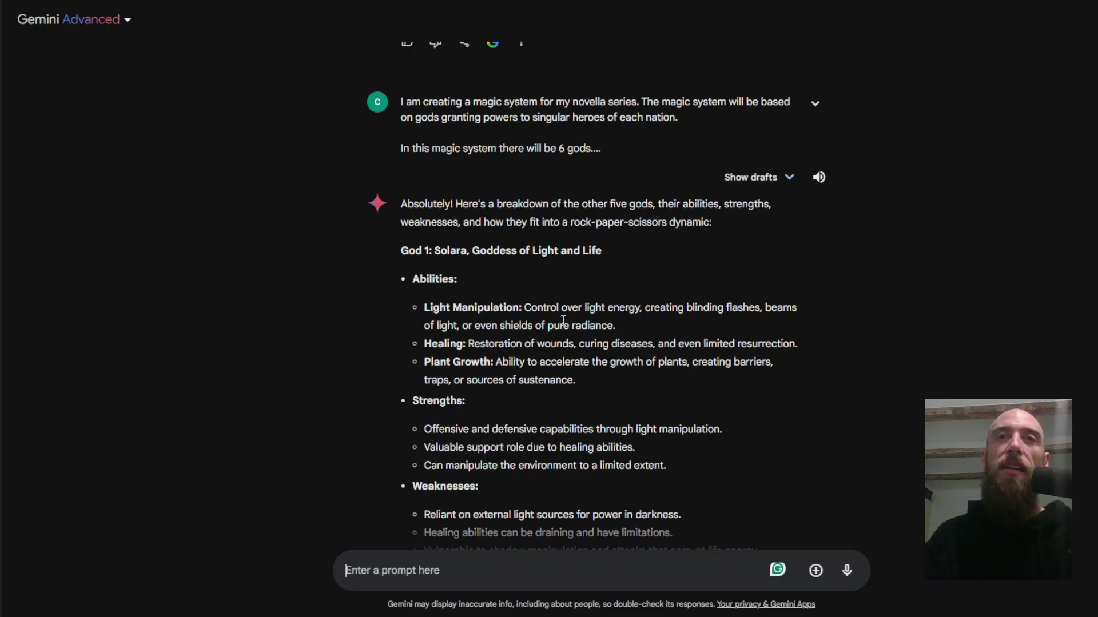
scroll(568, 321, "down", 3)
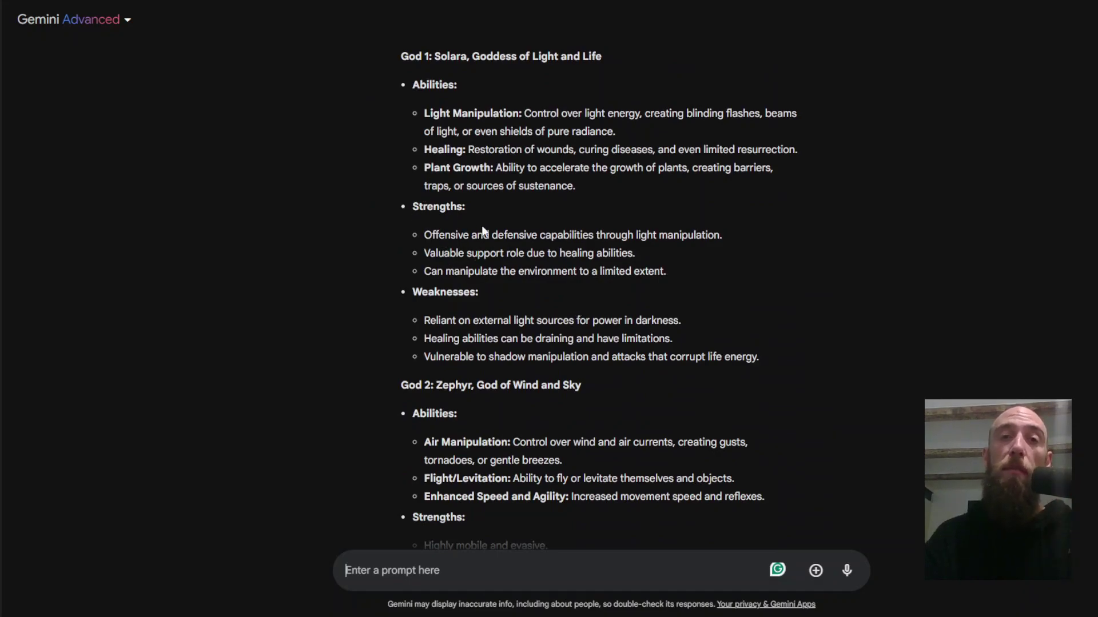
Step: Submit a prompt rejecting the name Solara for the goddess of light and life and asking for 5 unique and original alternatives
double_click(449, 57)
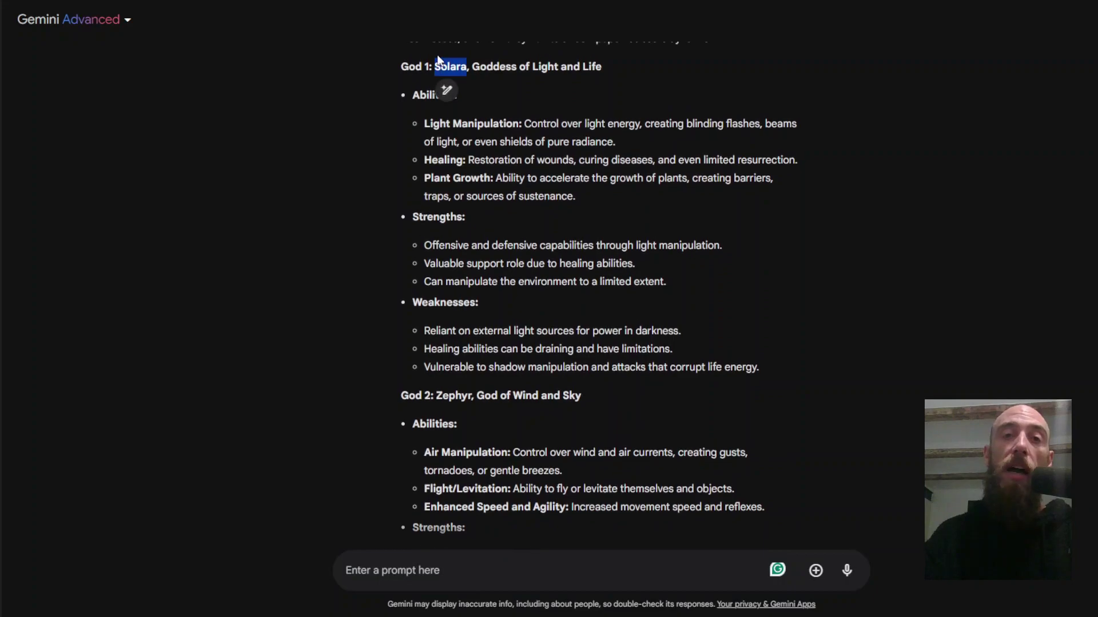
left_click(504, 565)
type("I dont like the name Solara for the")
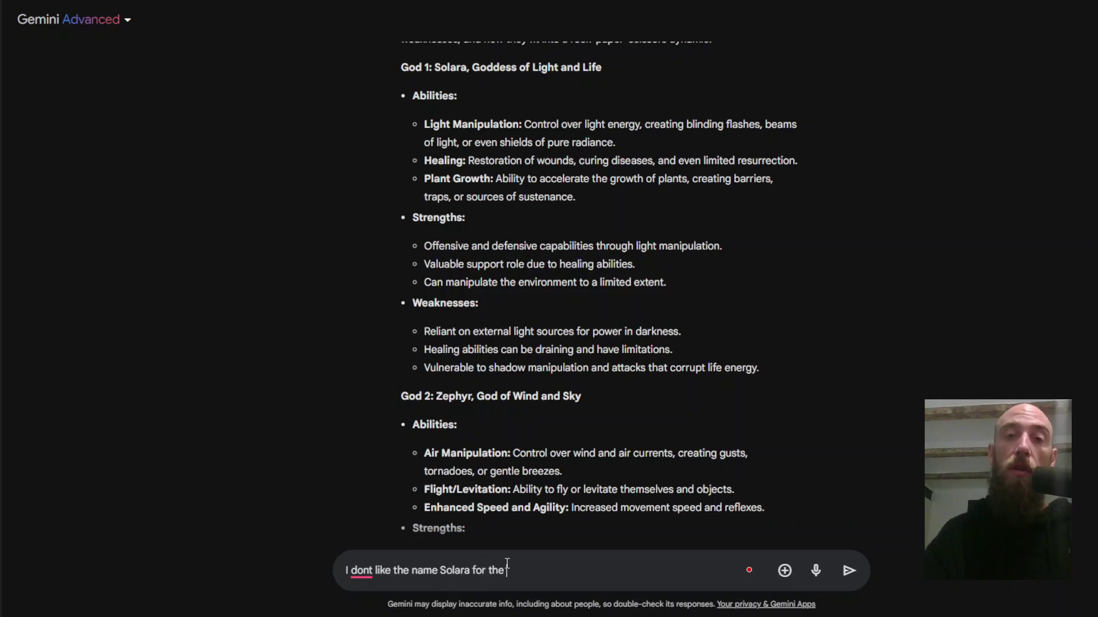
type(" godess of light and l")
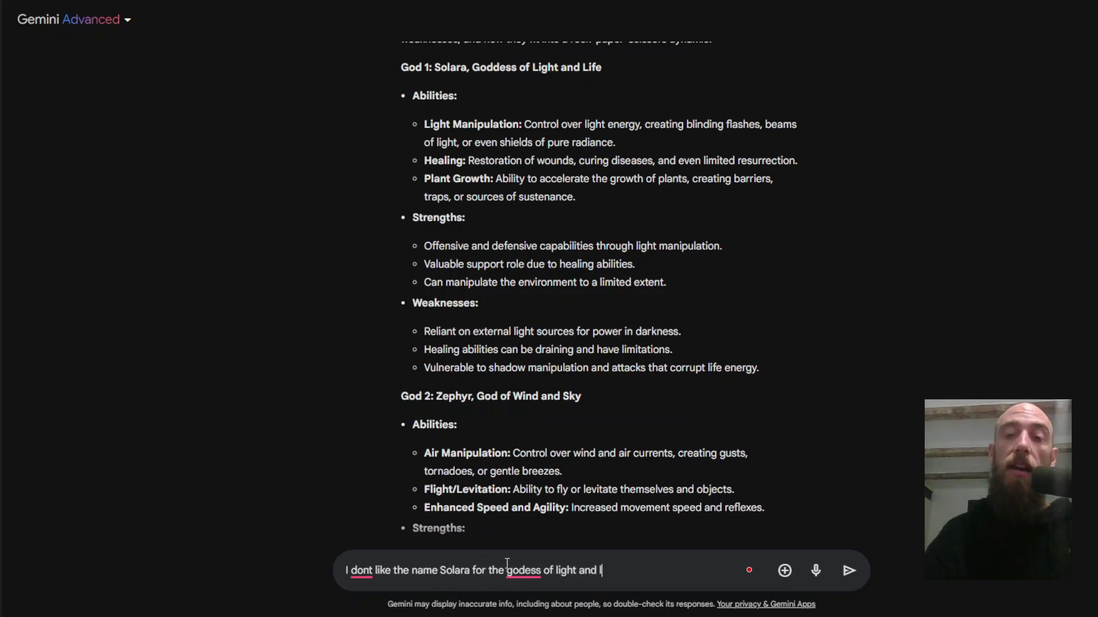
type("ife please give me 5")
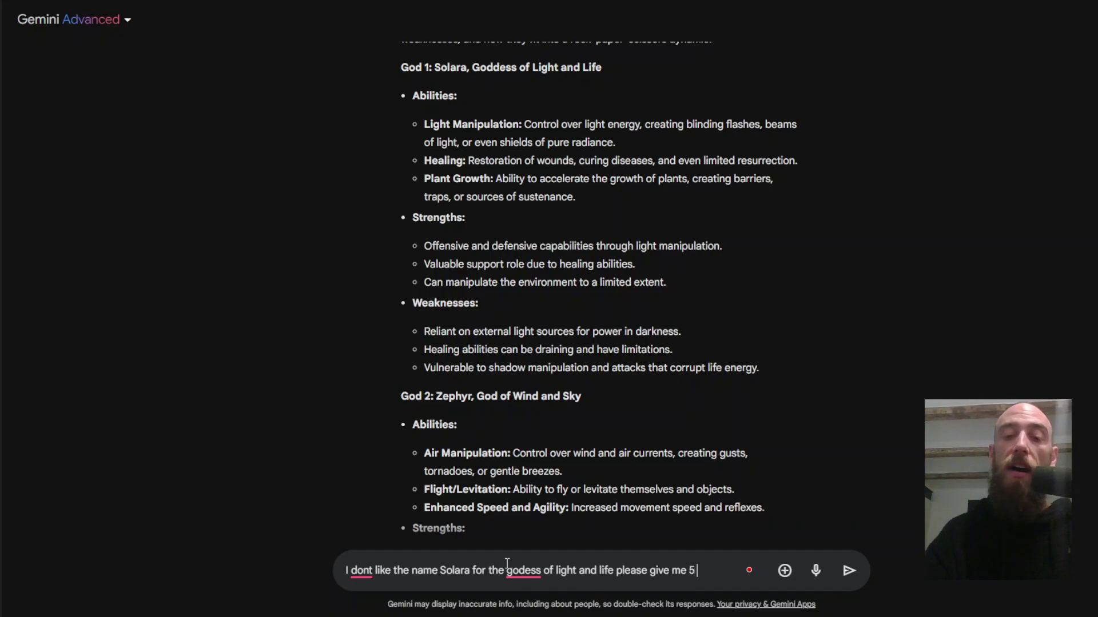
type(" ideas for o")
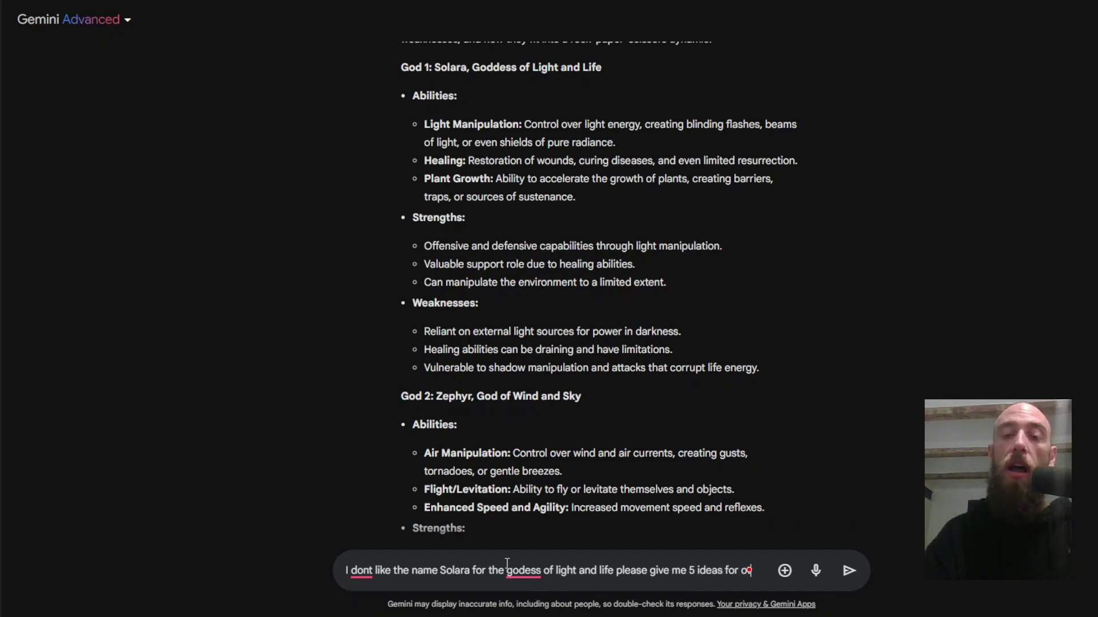
type("ther names that are uni")
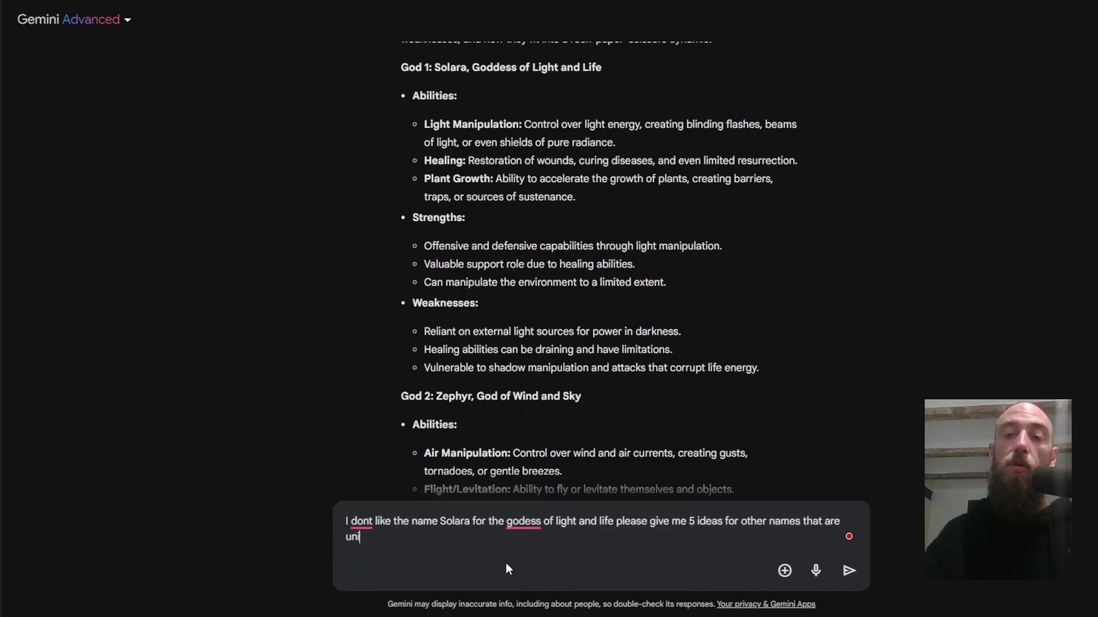
type("que and original+")
key("Return")
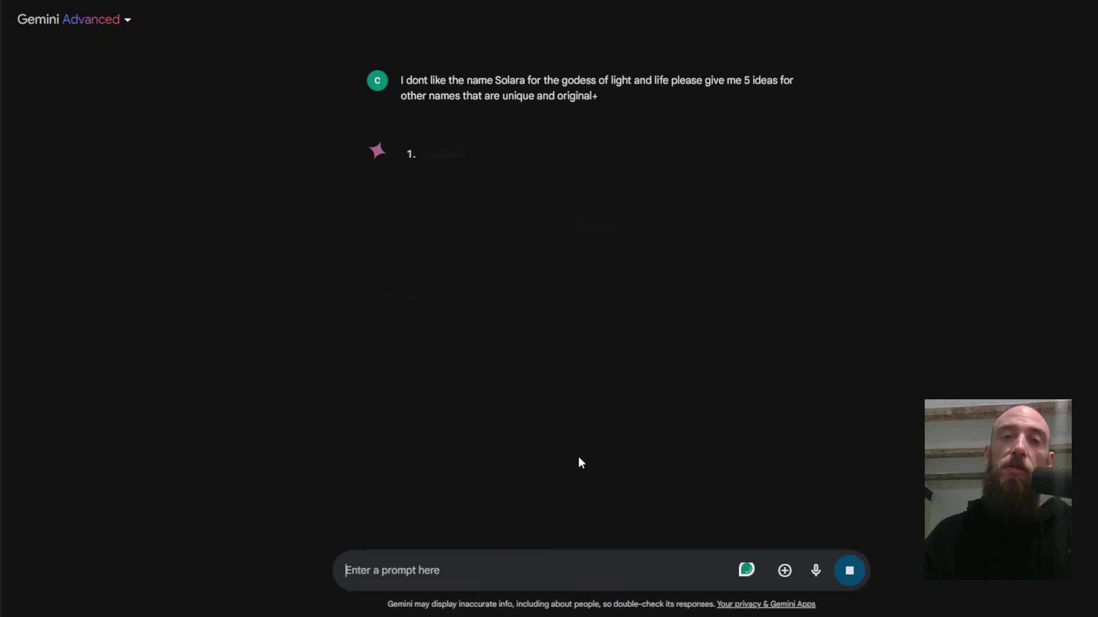
Step: Request 5 more names that have the letters N I & P and make sense to the light and life dynamic
scroll(588, 454, "up", 4)
scroll(588, 454, "up", 2)
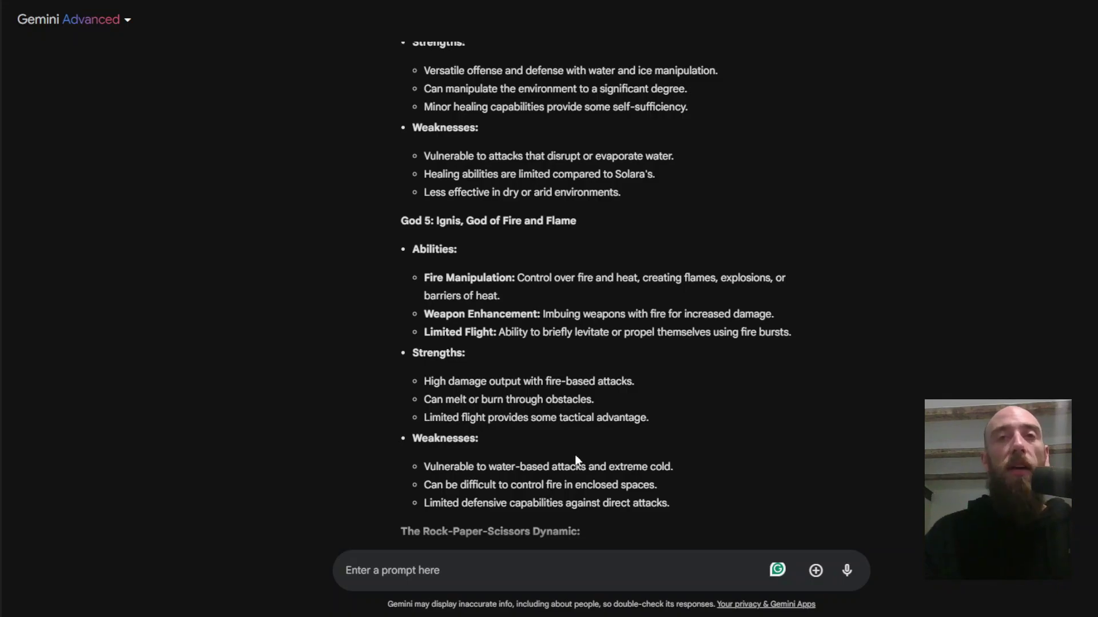
scroll(566, 455, "down", 10)
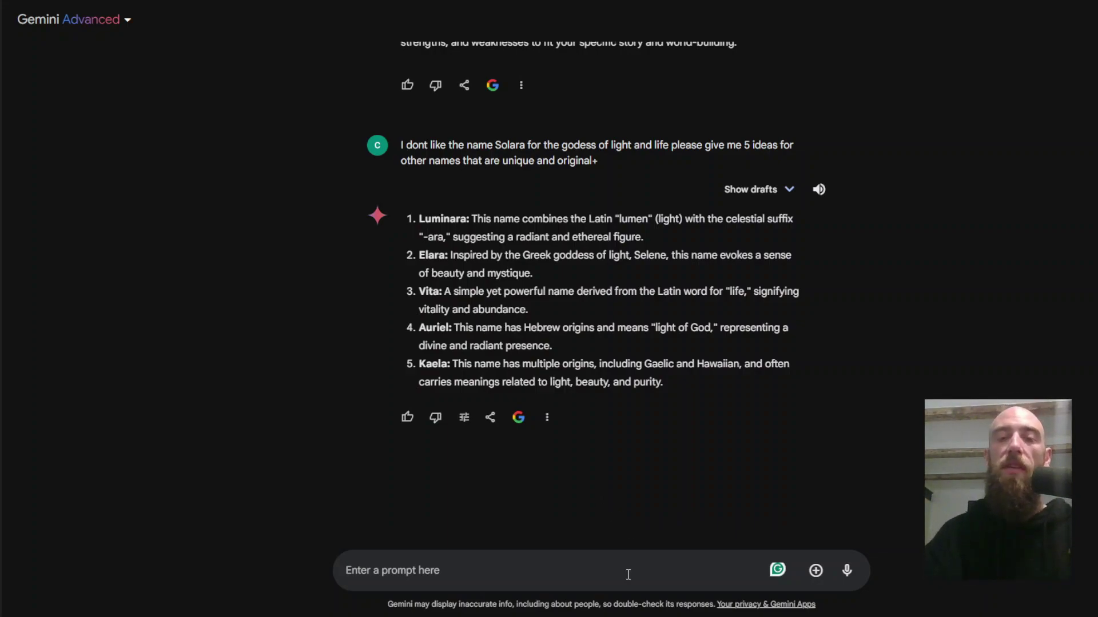
type("Give me 5 more")
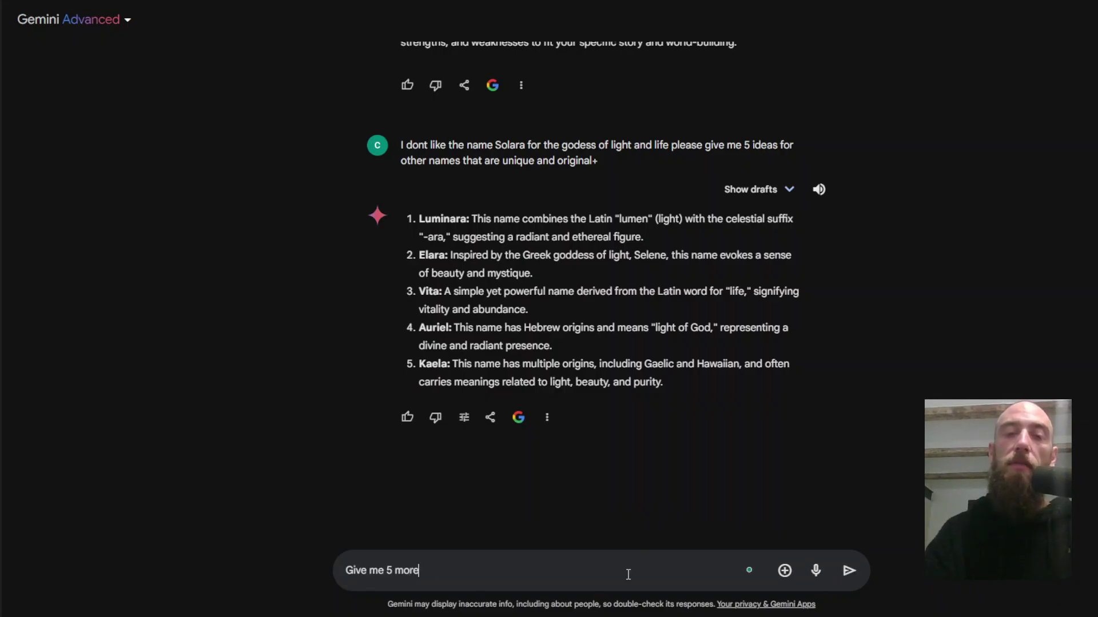
type(" names that have the ")
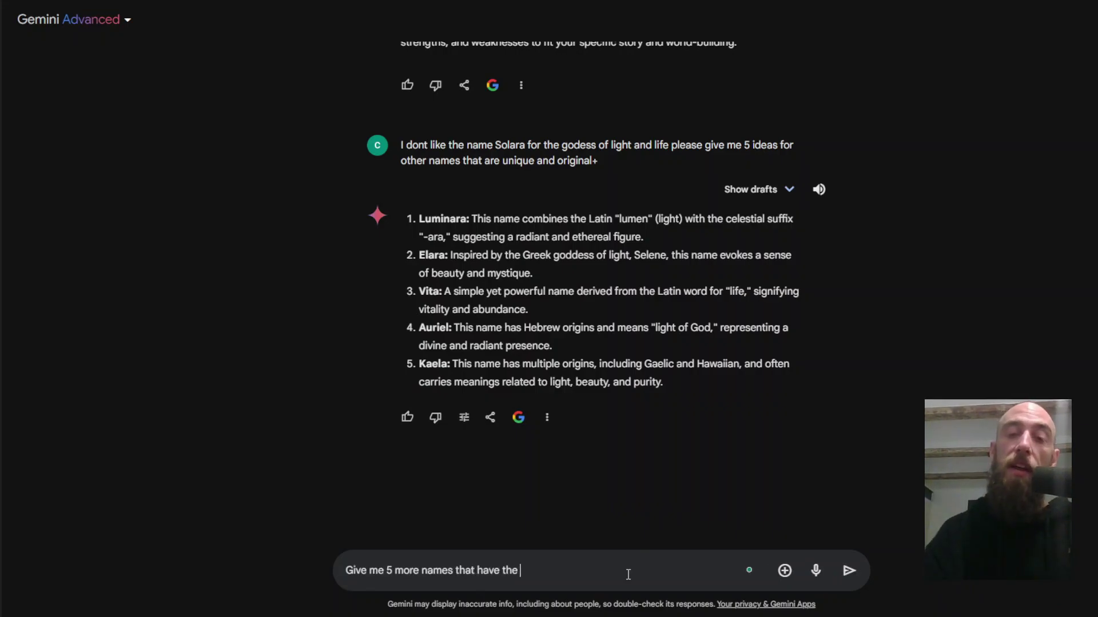
type("letters N ")
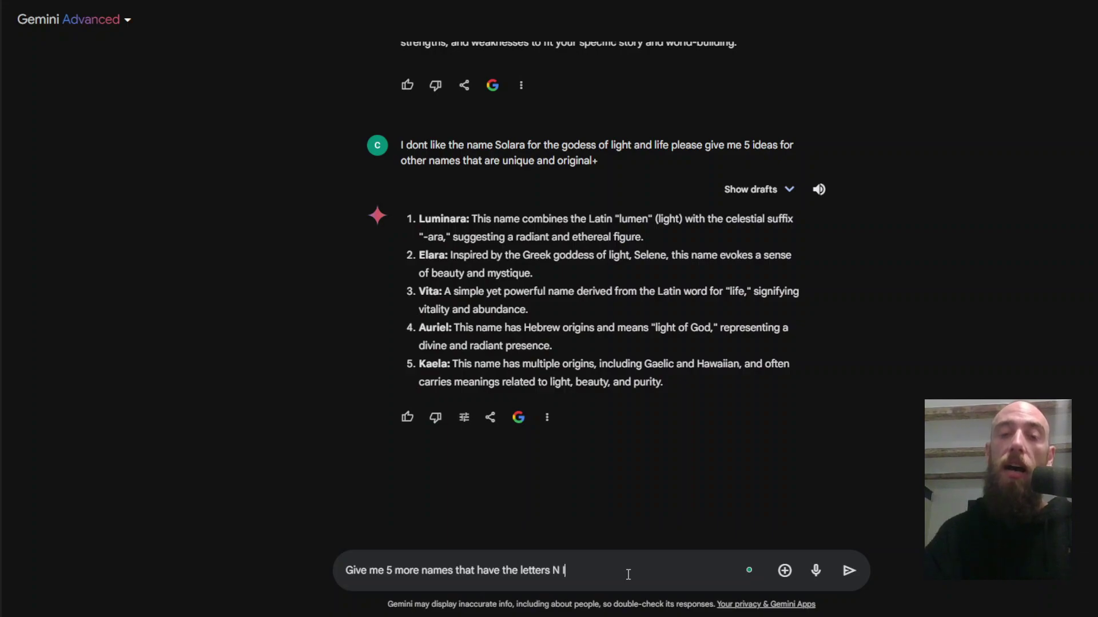
type("I & P but mak")
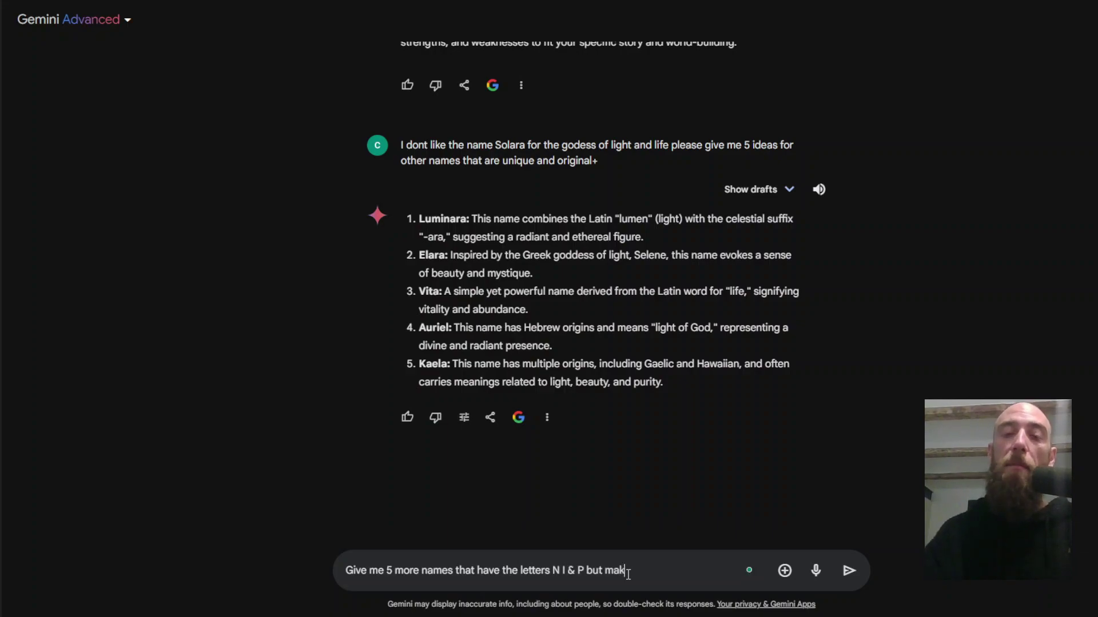
type("e it make sense to ")
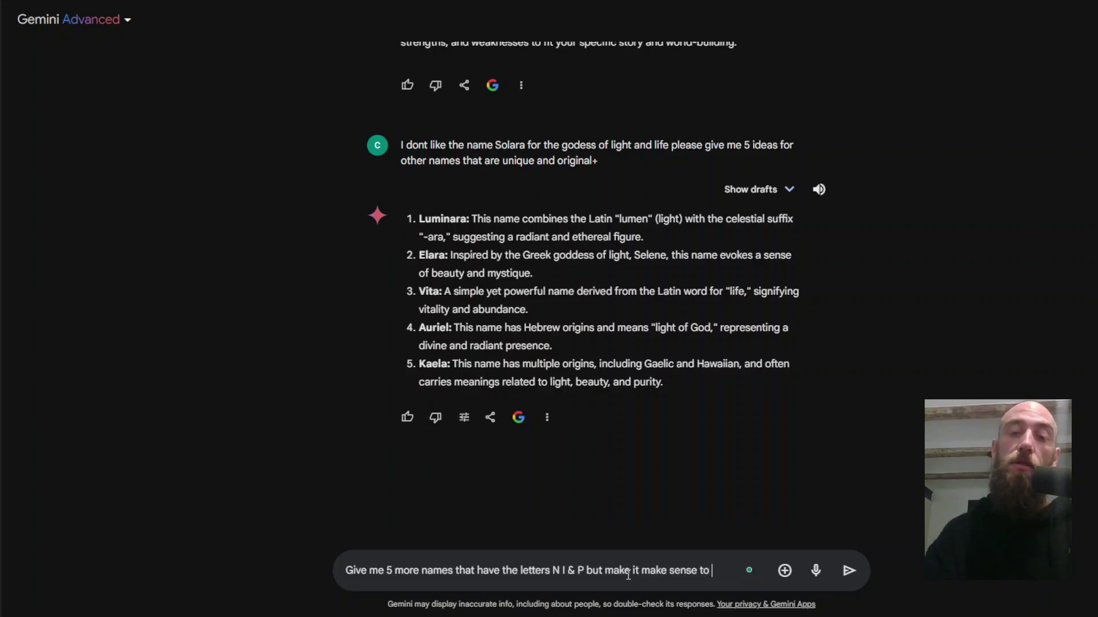
type("the light and life ")
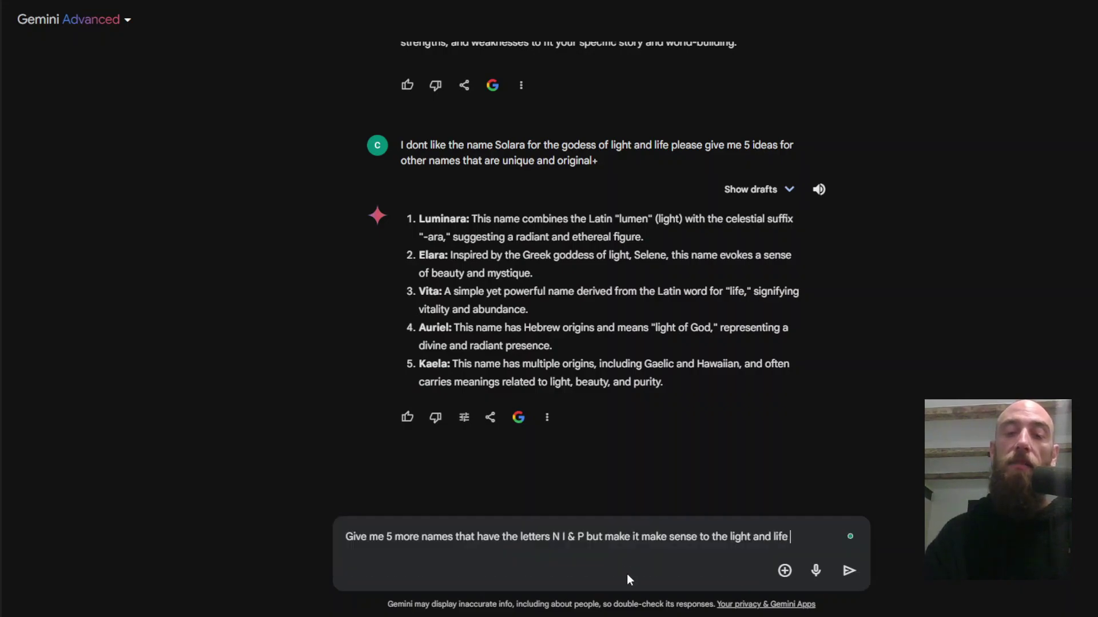
type("dynamic")
key("Return")
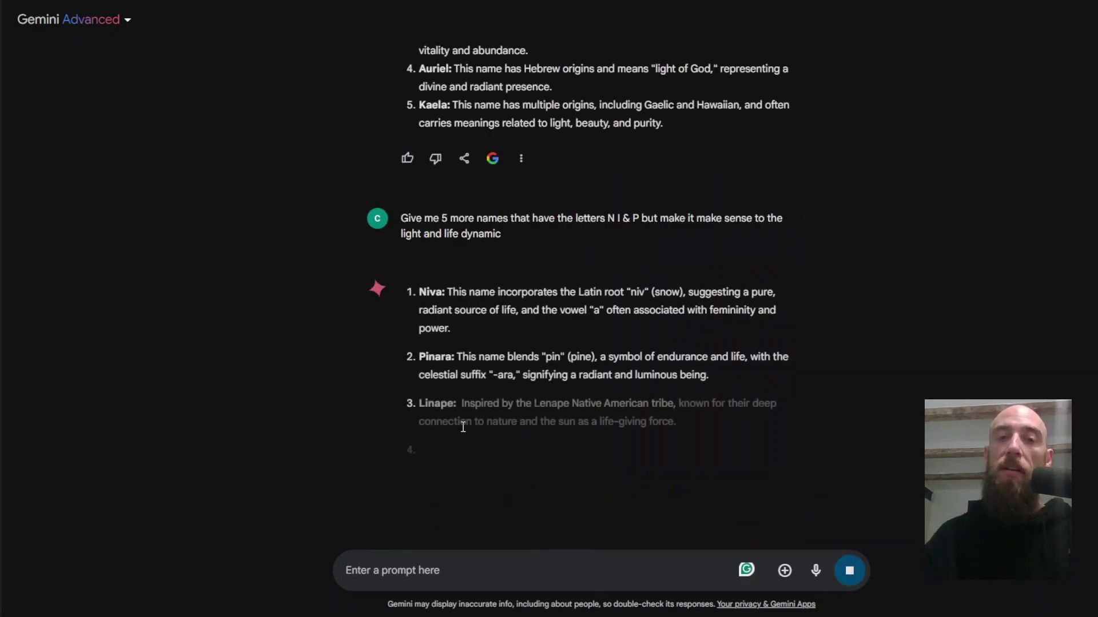
Step: Review the newly suggested goddess names and compare them with the earlier breakdown of the gods
scroll(522, 444, "down", 2)
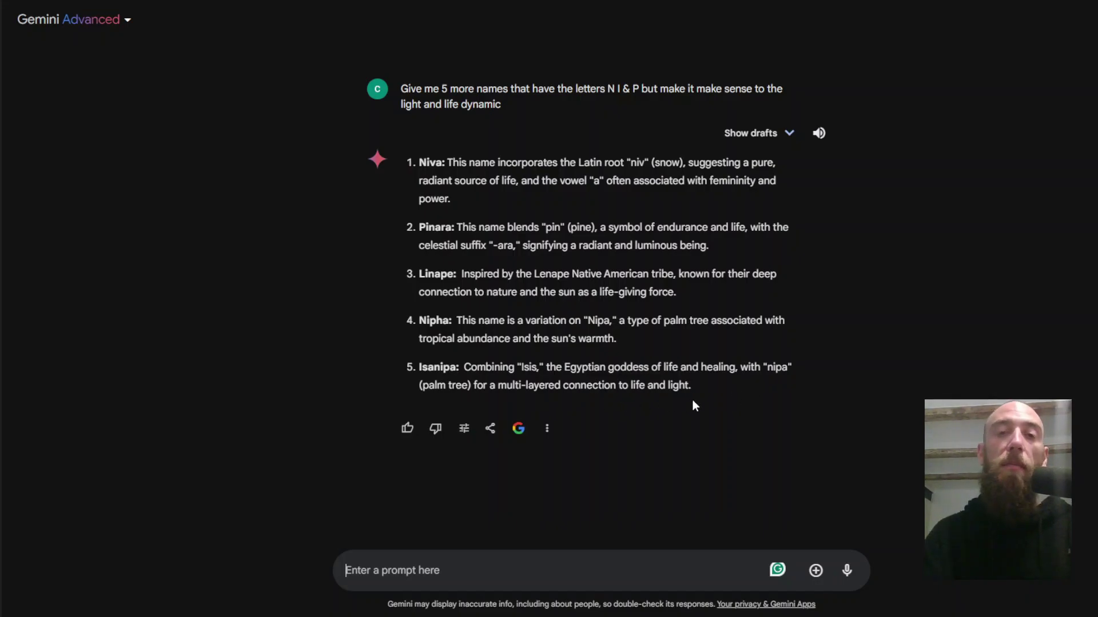
scroll(732, 401, "up", 1)
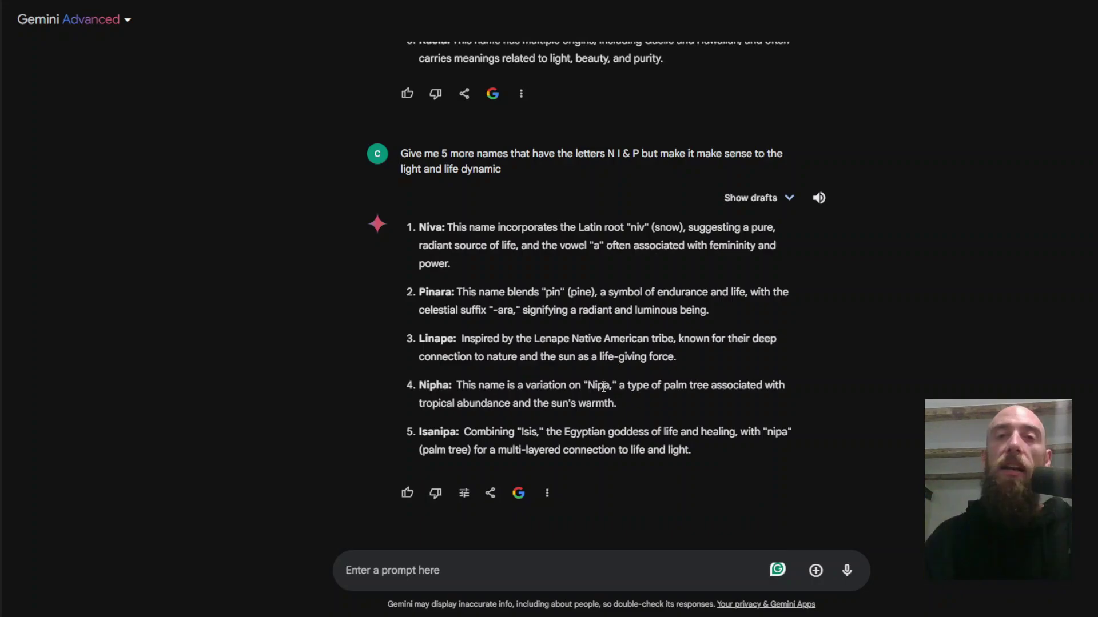
scroll(615, 480, "down", 2)
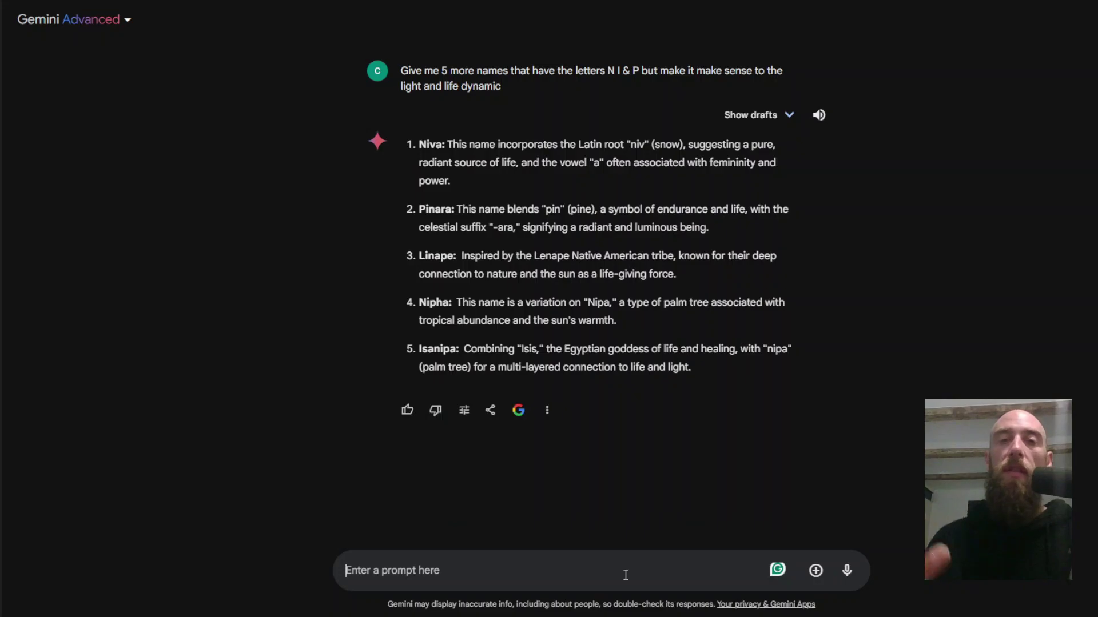
scroll(687, 375, "up", 15)
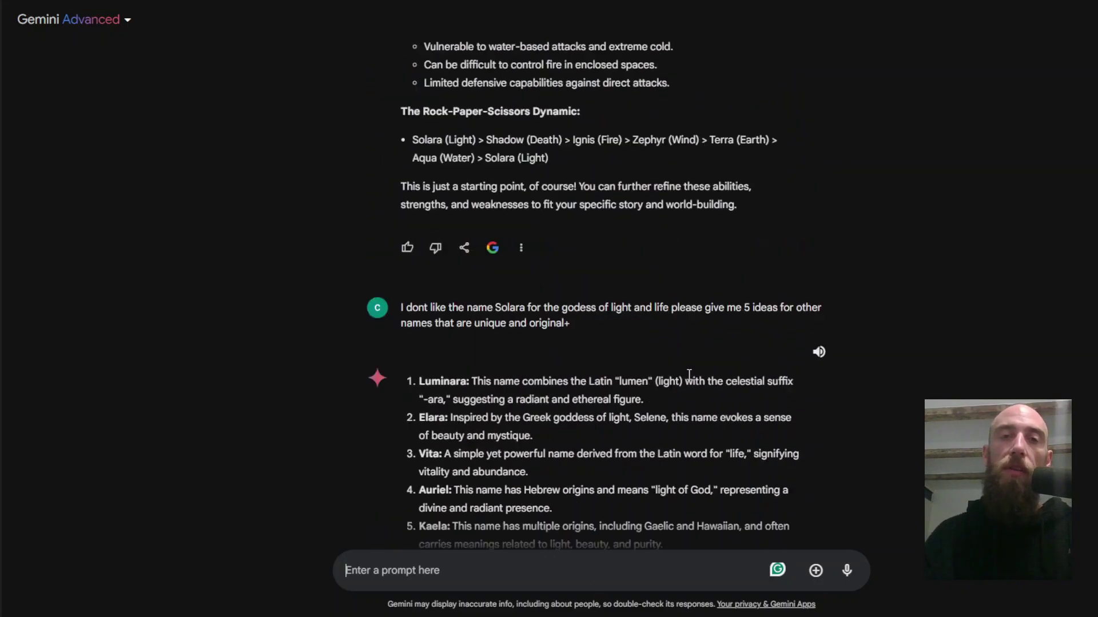
scroll(688, 381, "up", 7)
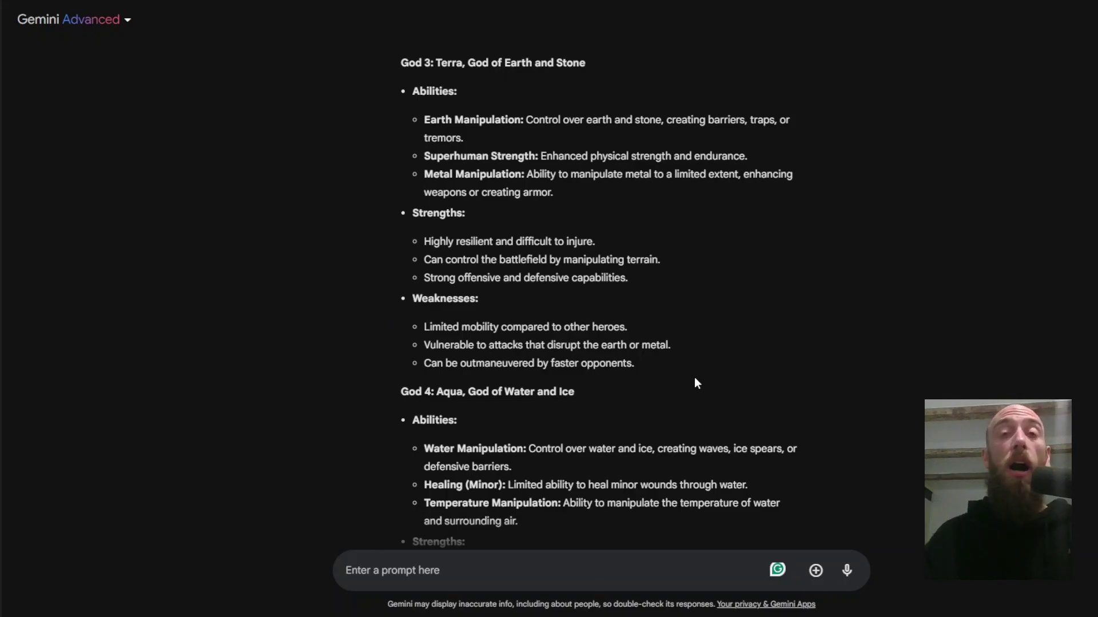
scroll(697, 378, "up", 4)
scroll(702, 384, "up", 7)
scroll(705, 391, "down", 15)
scroll(705, 394, "down", 20)
Step: Submit the naming decision "I will stick with Solara"
left_click(534, 568)
type("I will stick with Solara")
key("Return")
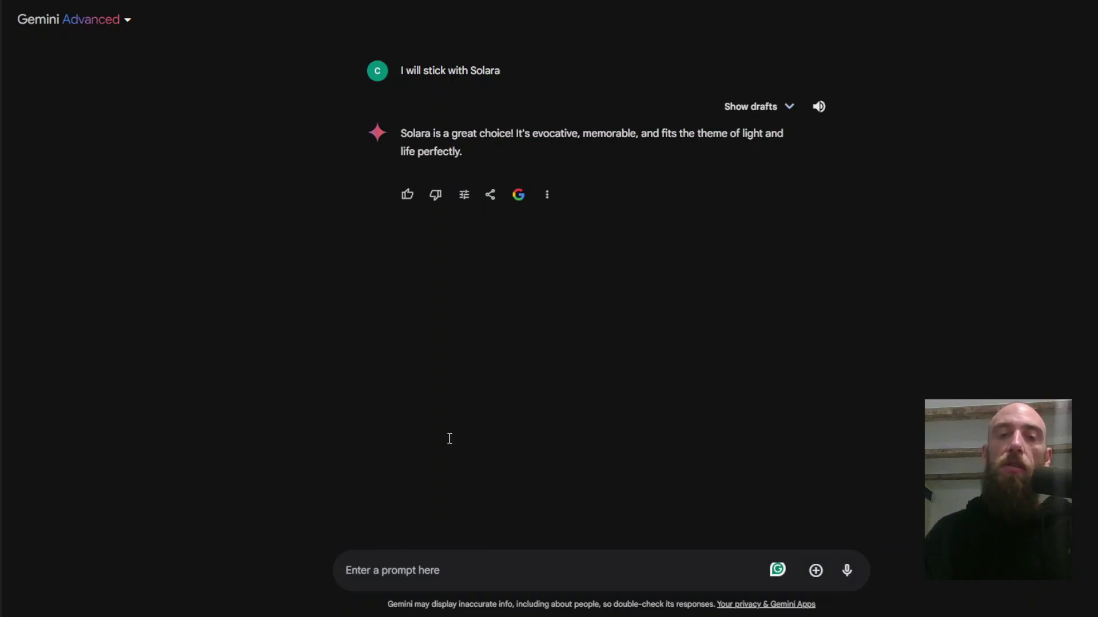
Step: Ask for three innovative limitations, based on the above magic system, that prevent it from being overpowered
left_click(338, 585)
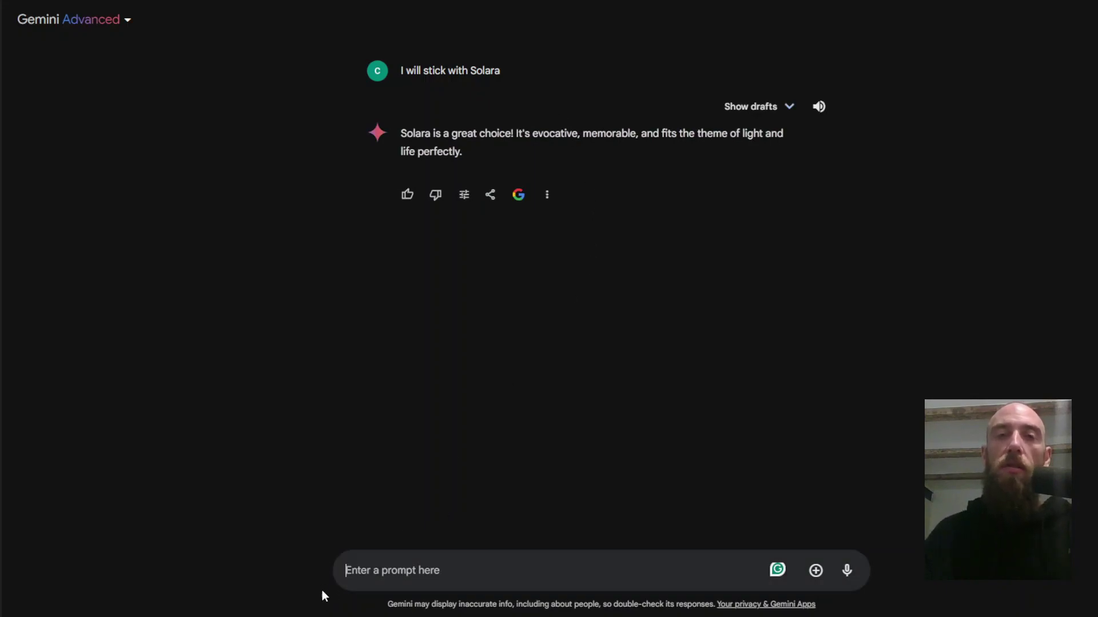
left_click(596, 575)
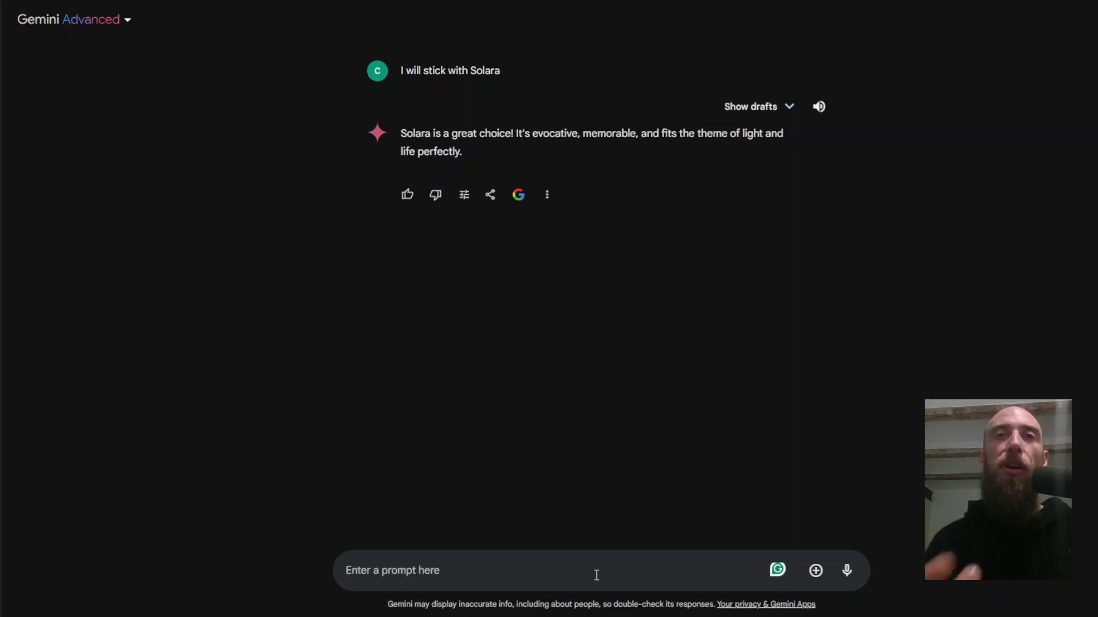
type("using the above magic system suggest three innovative limitations for a magic system that prevent it from being overpowered.")
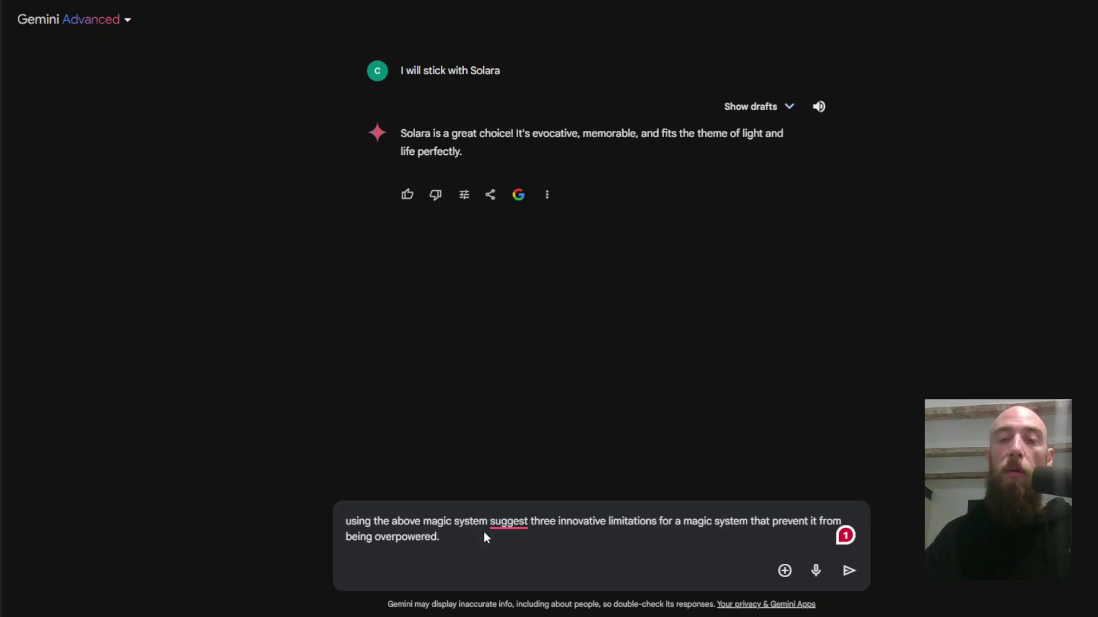
key("Return")
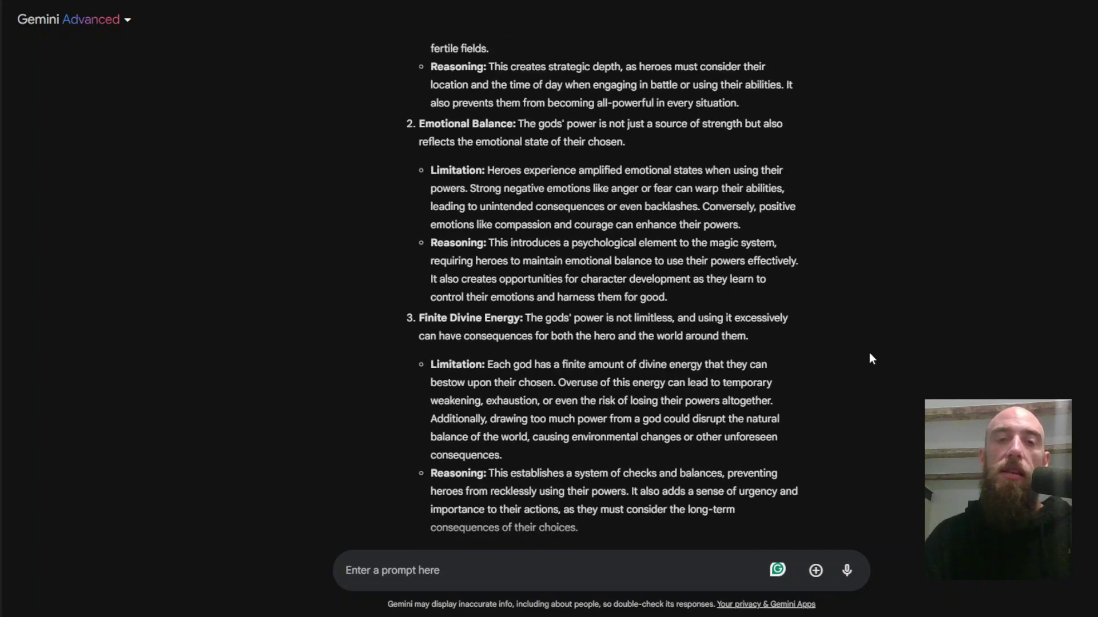
Step: Read through the three suggested limitations and submit a request for the Divine Resonance rules and limitations
scroll(869, 352, "up", 6)
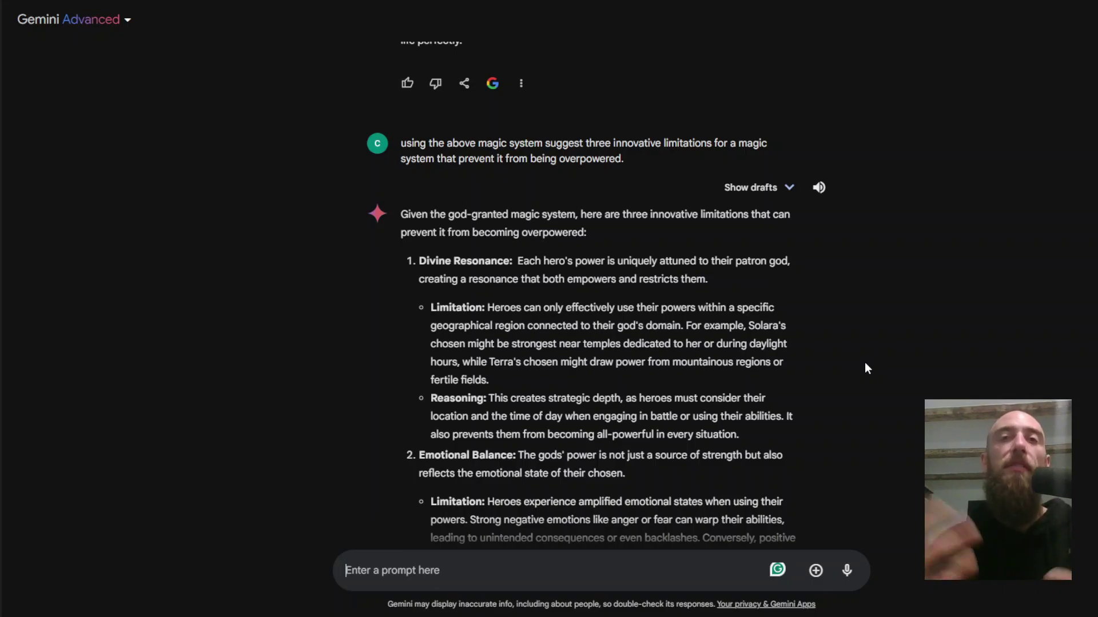
scroll(822, 356, "down", 3)
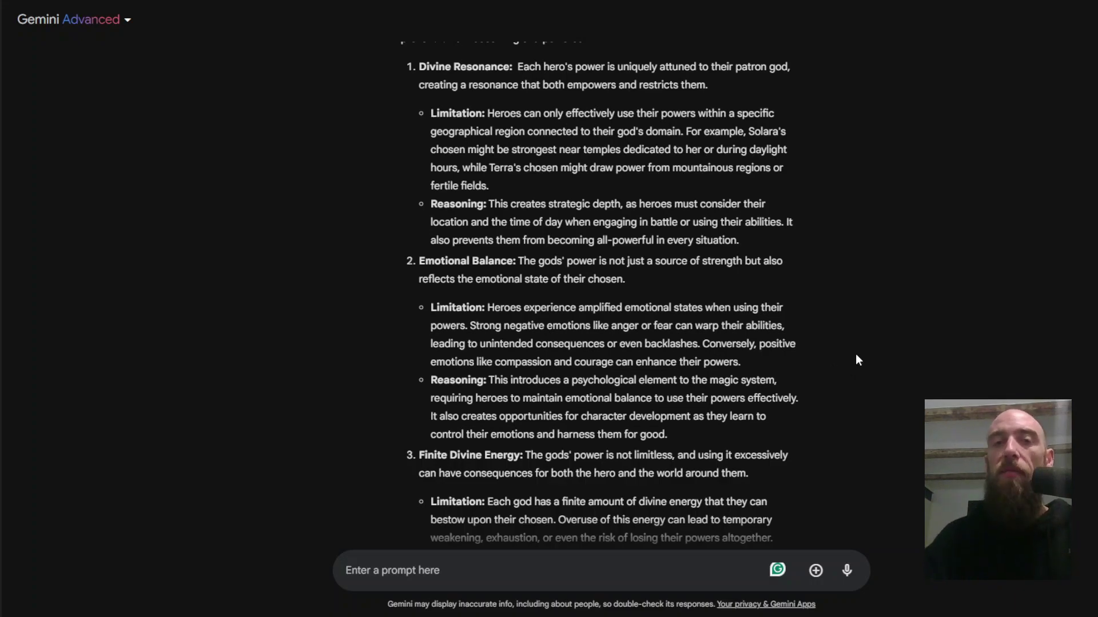
scroll(856, 360, "down", 1)
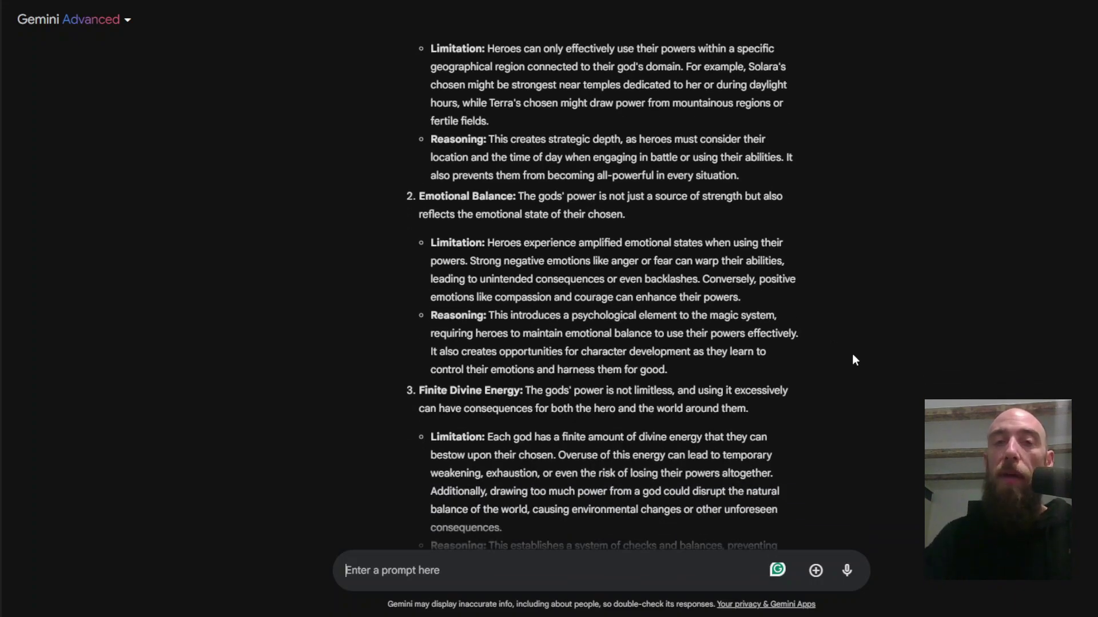
scroll(855, 359, "down", 1)
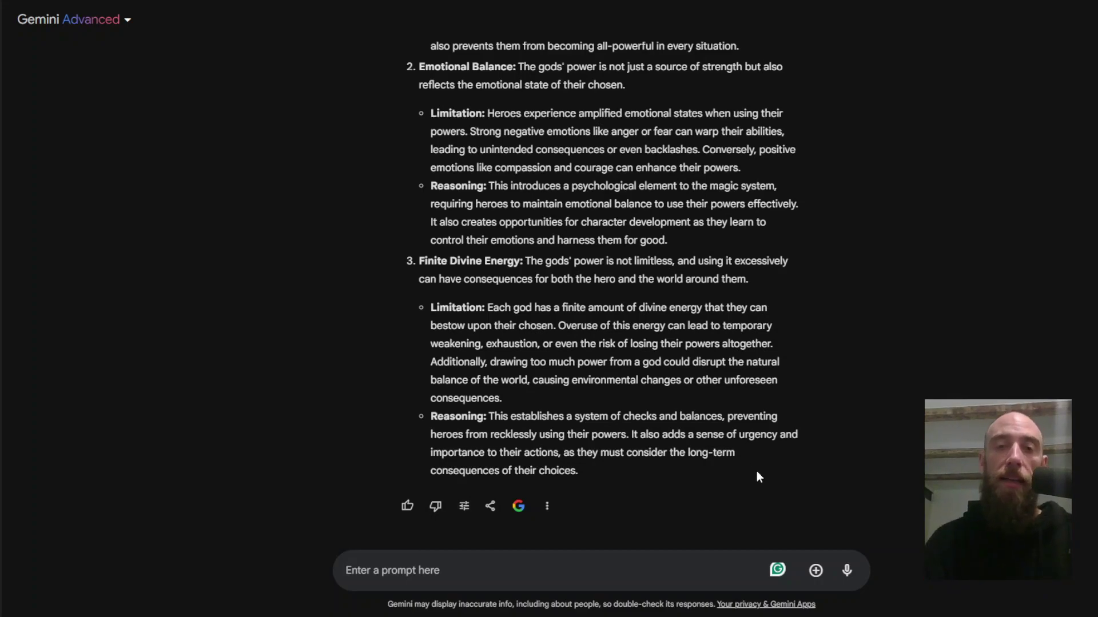
scroll(758, 478, "up", 5)
type("I would like the Divine Resonance rules and limitations")
key("Return")
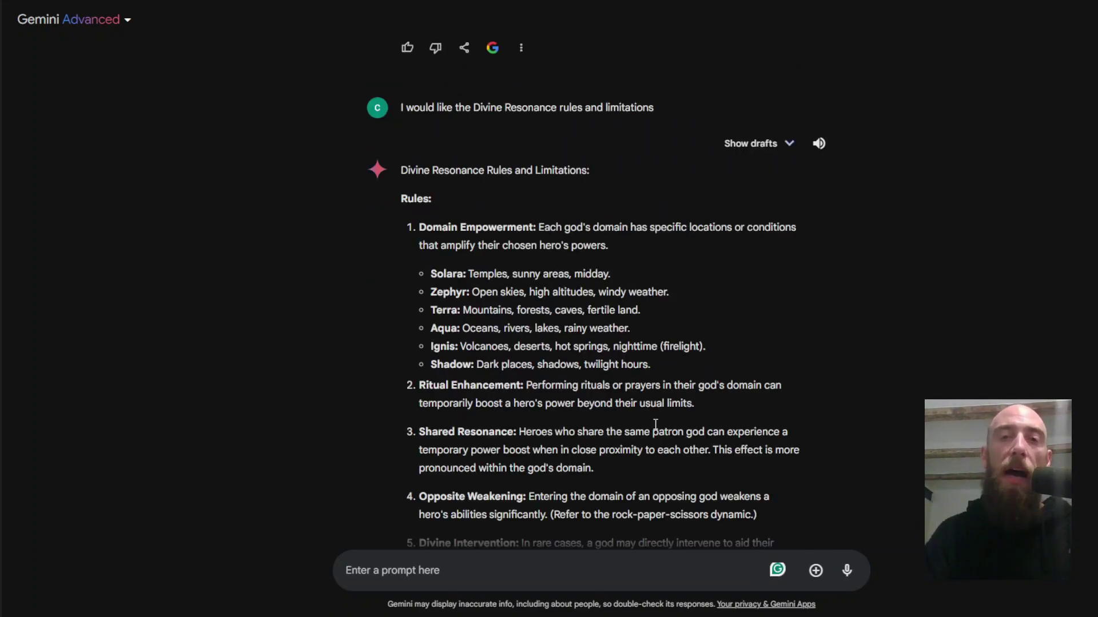
Step: Ask for various costs associated with using magic in the above system and their possible long-term effects on users
scroll(655, 427, "down", 3)
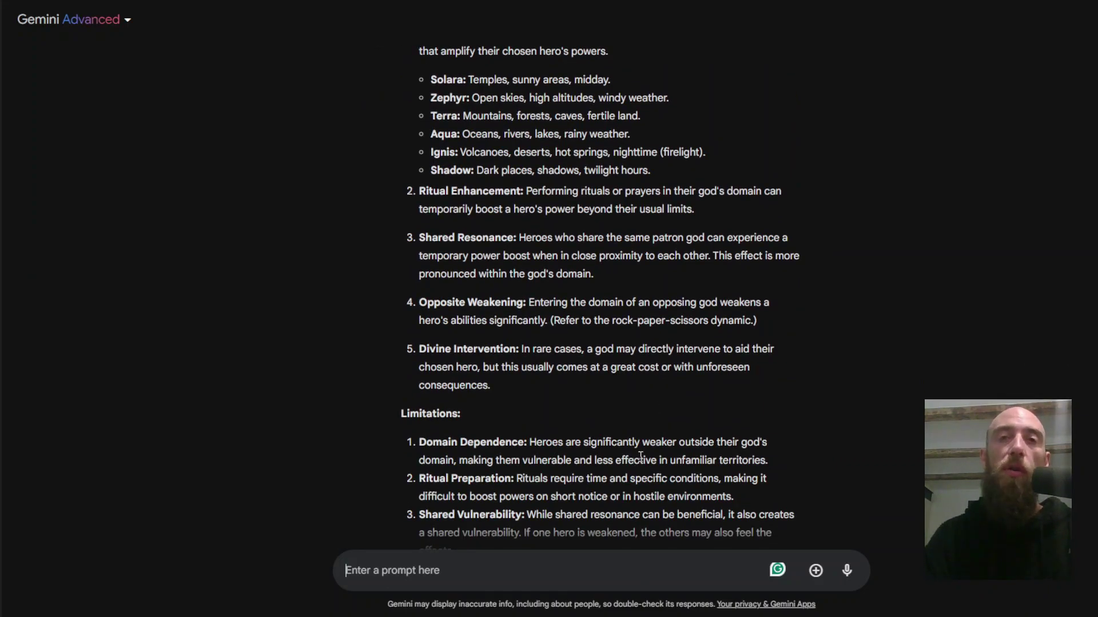
scroll(643, 440, "down", 2)
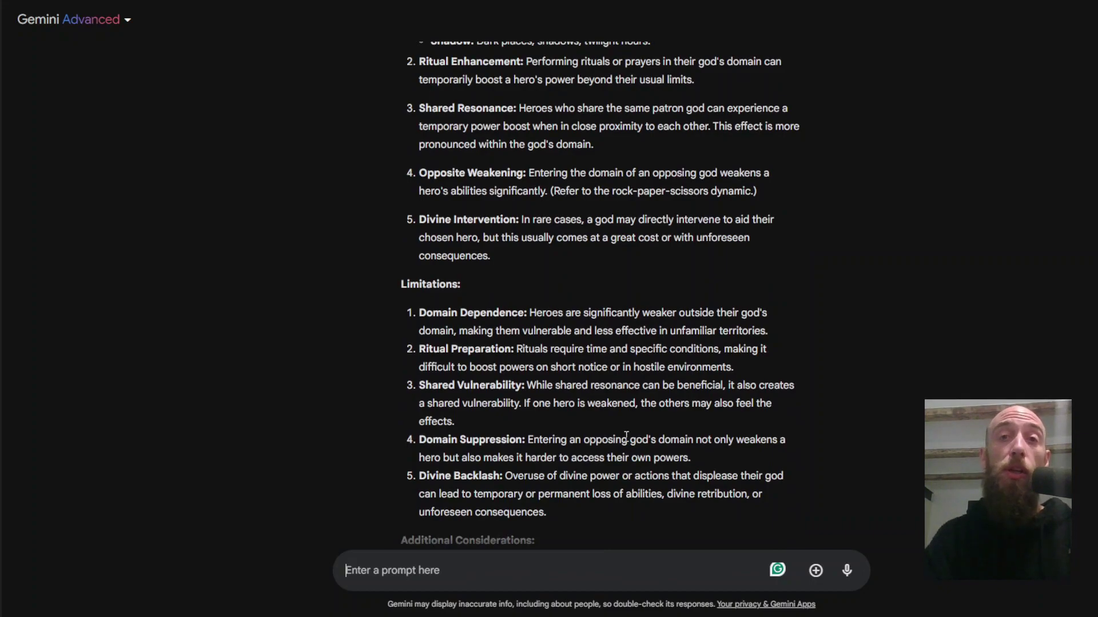
scroll(637, 430, "down", 4)
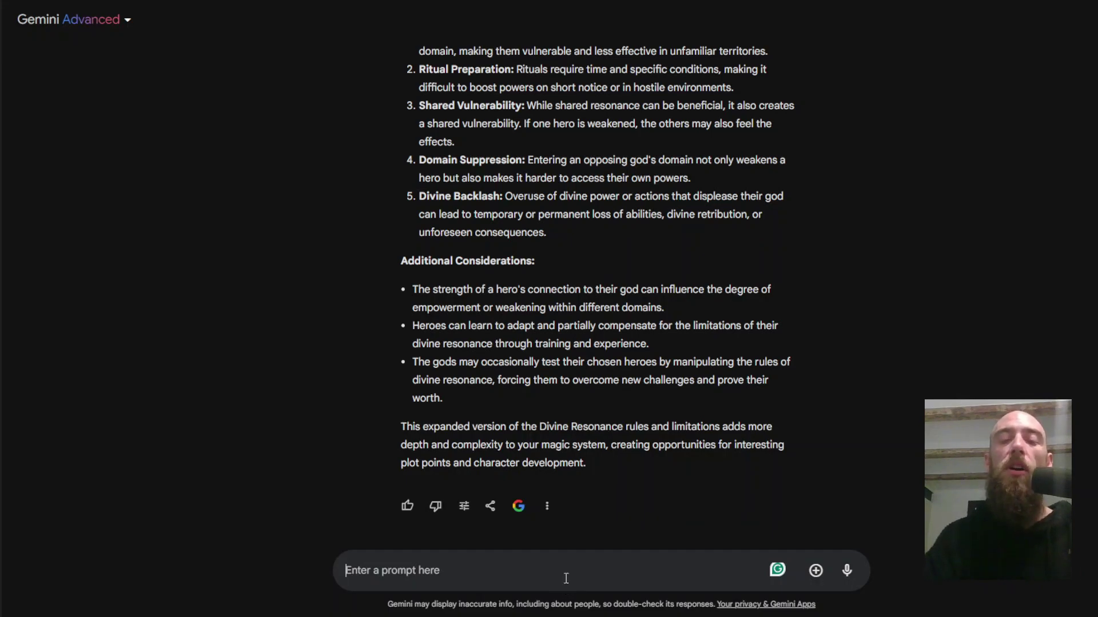
type("Using the above syste")
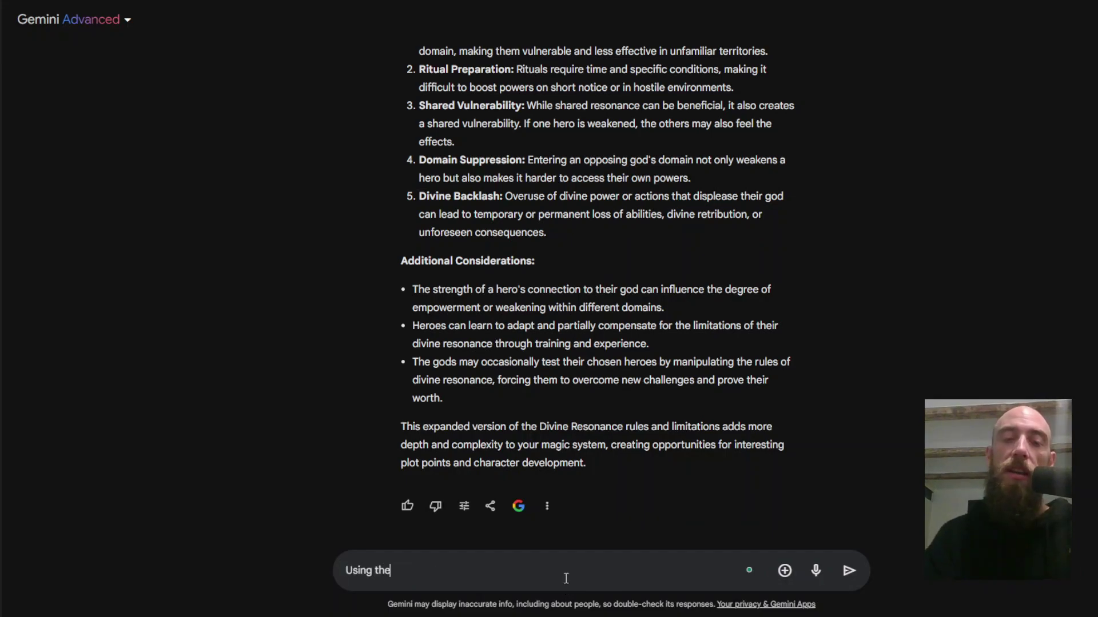
type("m propose various costs associated with using magic and their possible long-term effects on users")
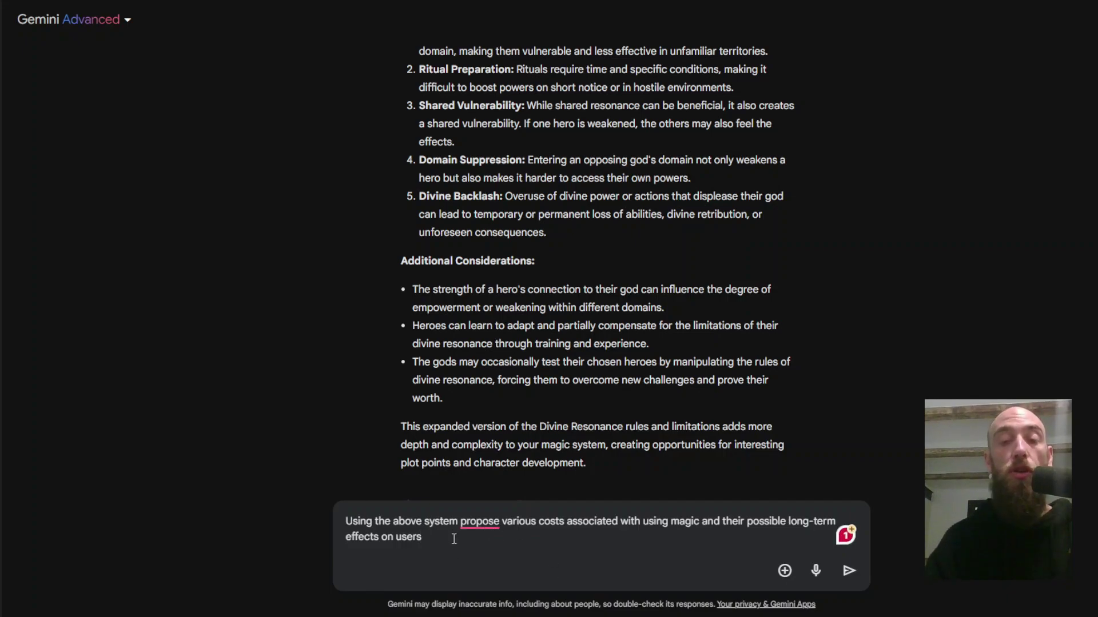
key("Return")
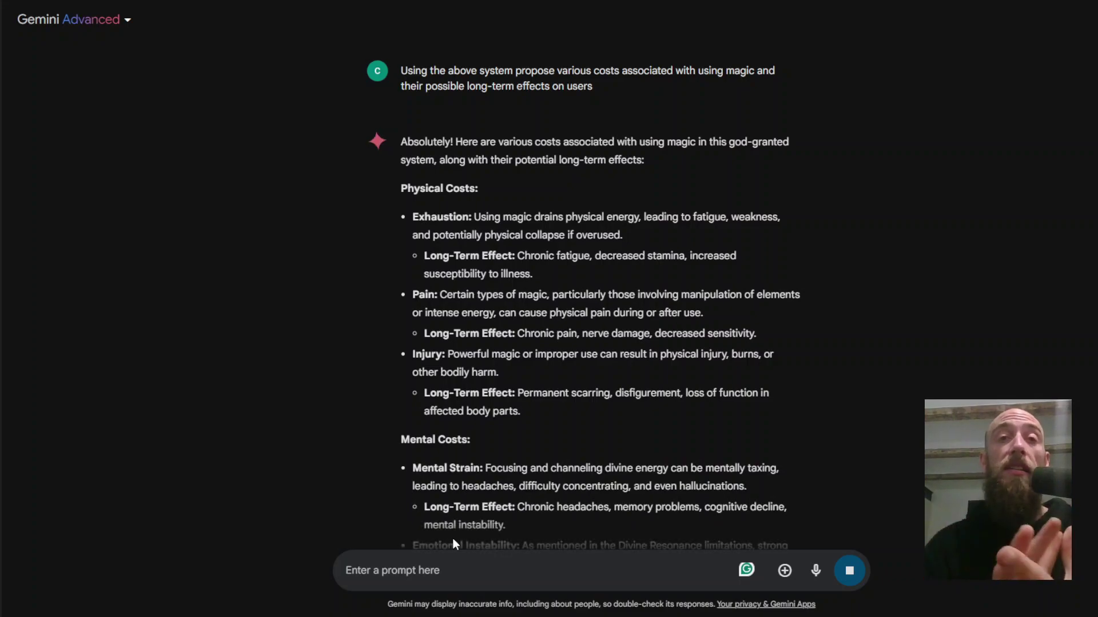
Step: Review the proposed costs and submit the instruction to keep the physical costs and not have mental or spiritual costs
scroll(779, 307, "down", 1)
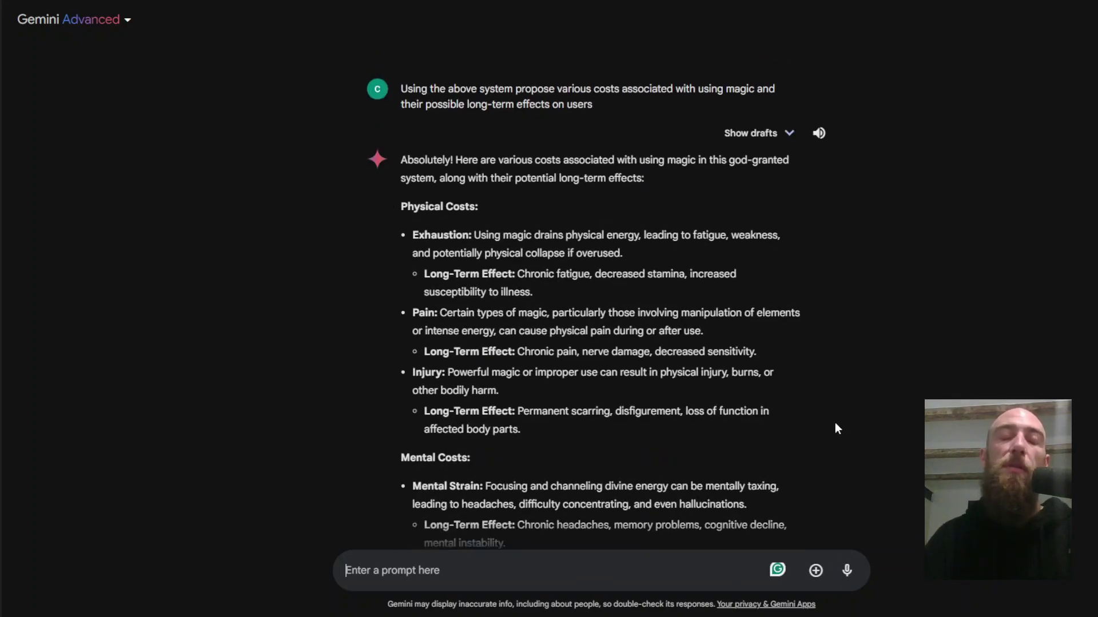
scroll(812, 427, "down", 1)
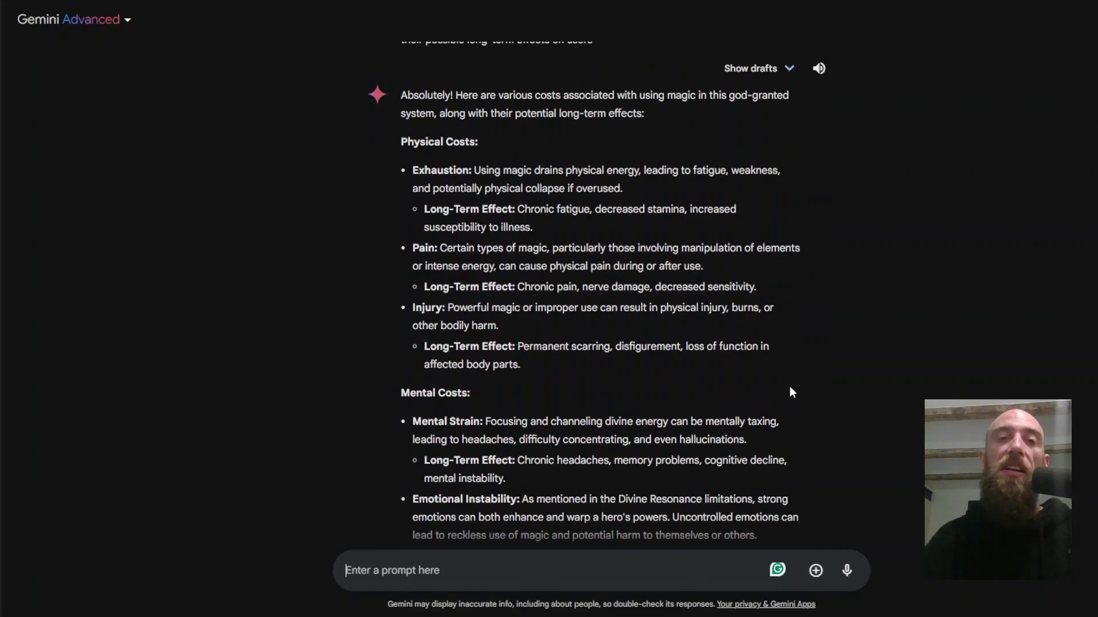
scroll(787, 397, "down", 3)
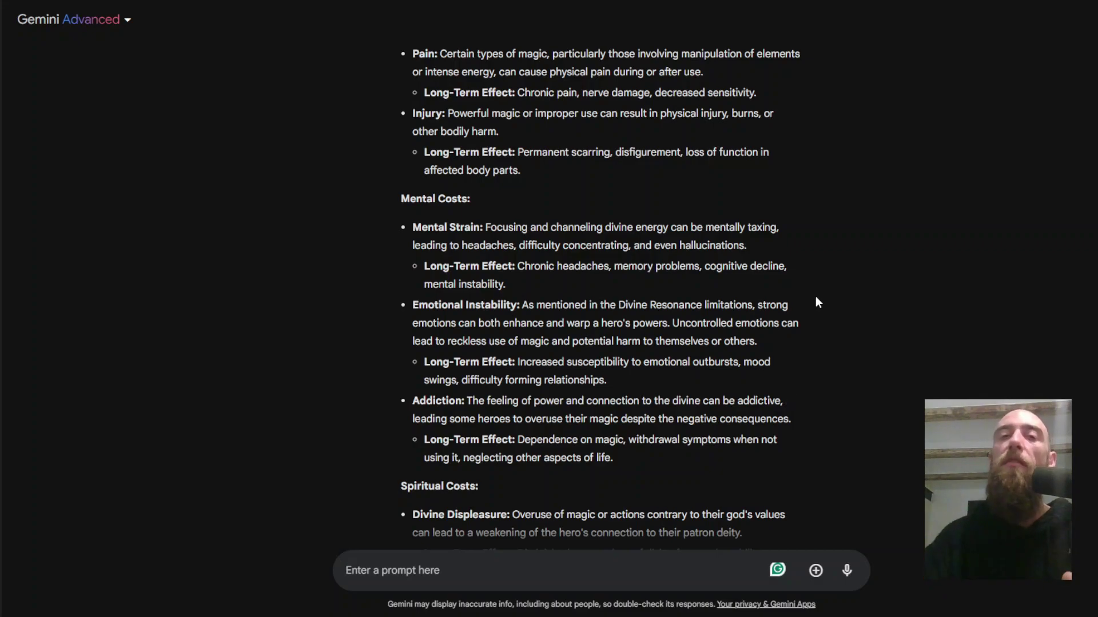
scroll(800, 309, "up", 4)
scroll(572, 457, "down", 10)
scroll(666, 564, "up", 5)
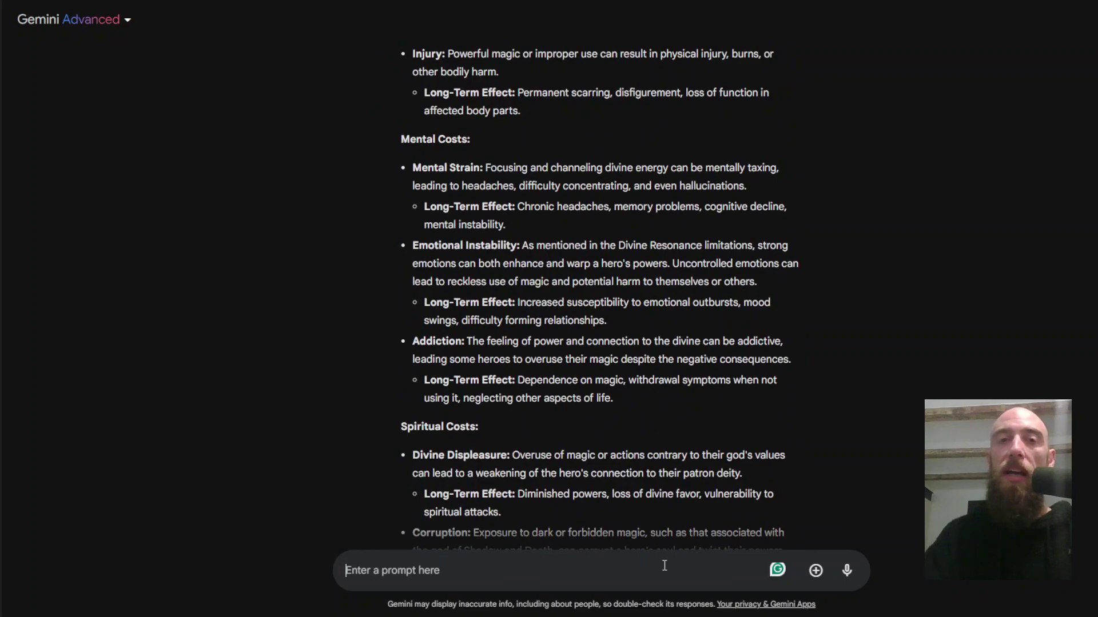
type("The Physical costs are what I want")
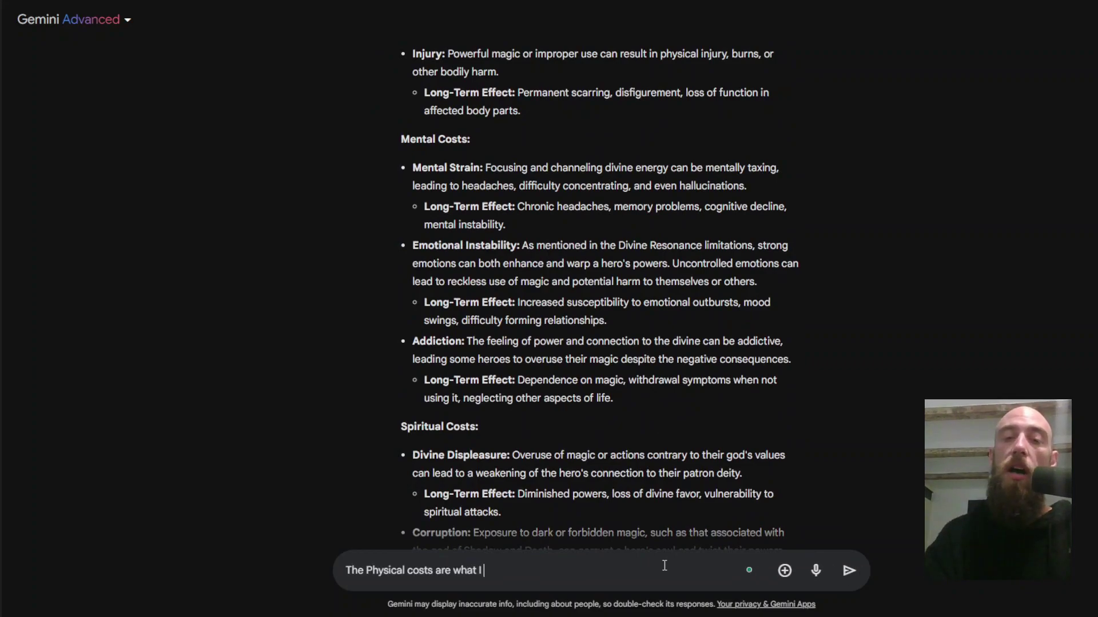
type(" i")
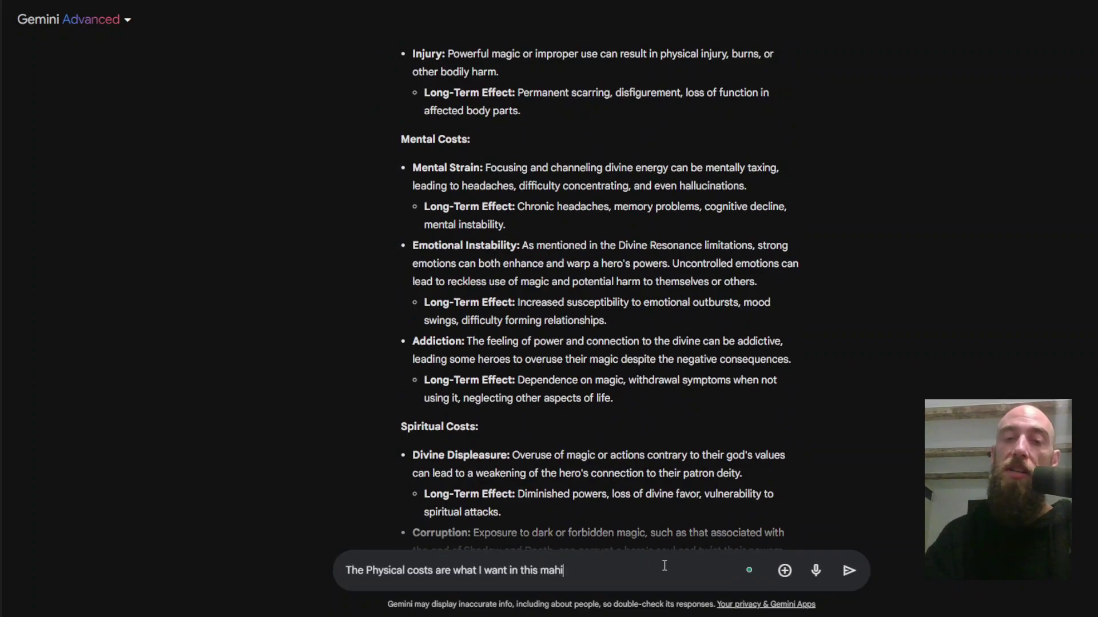
type("n this magic system. Do not have mental costs or s")
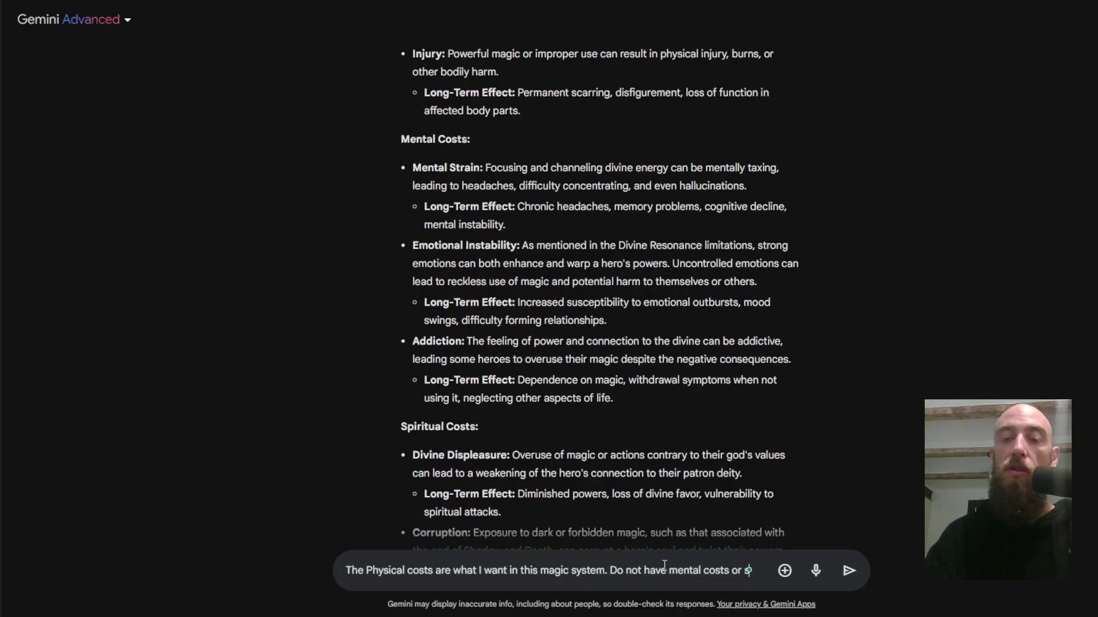
type("piritual costs.")
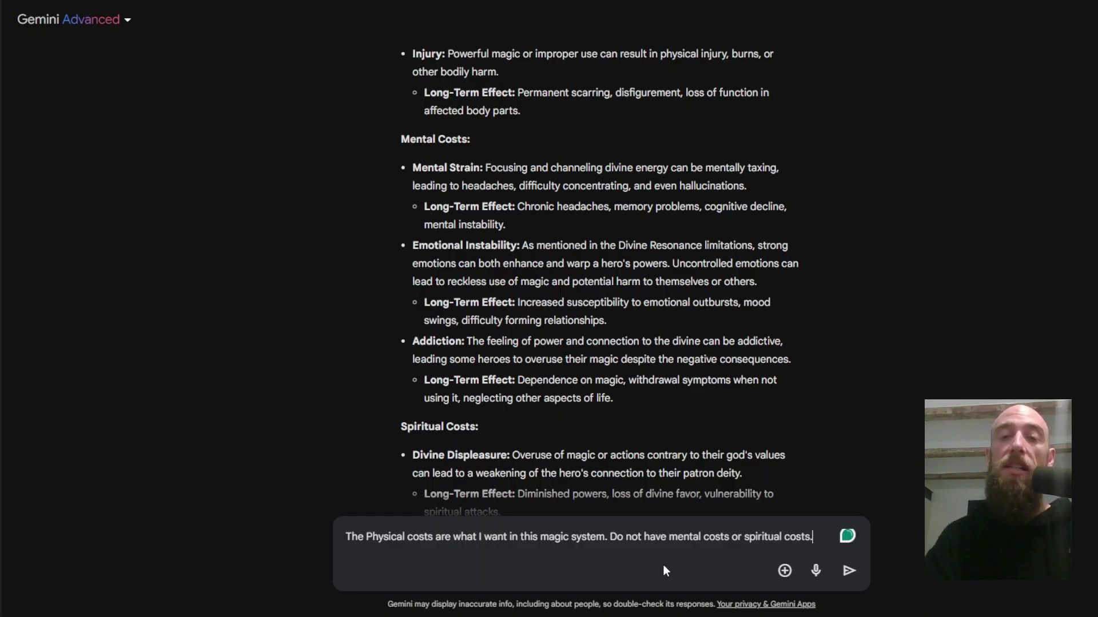
key("Return")
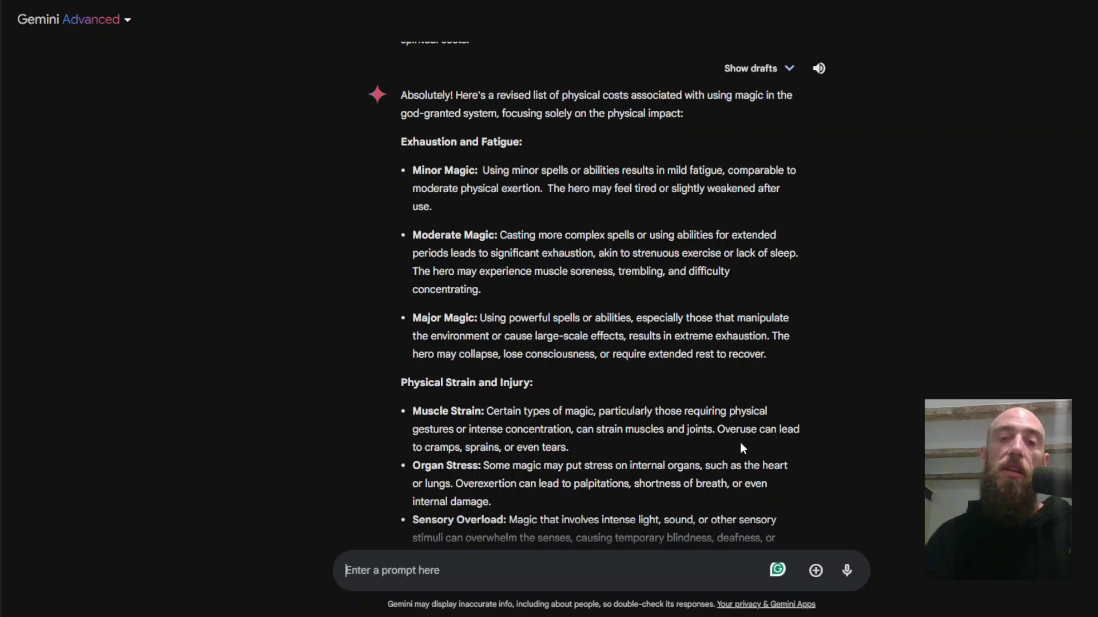
Step: Request a summary and coherent integration of all the elements discussed for the magic system
scroll(740, 441, "down", 5)
scroll(741, 440, "down", 2)
scroll(742, 441, "down", 3)
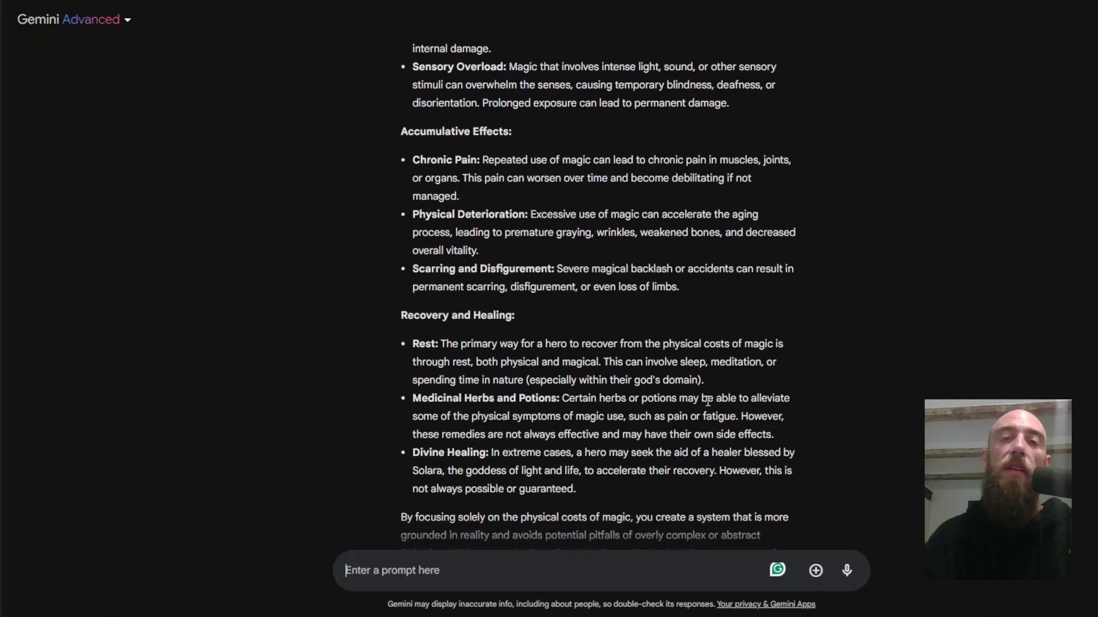
scroll(705, 394, "down", 2)
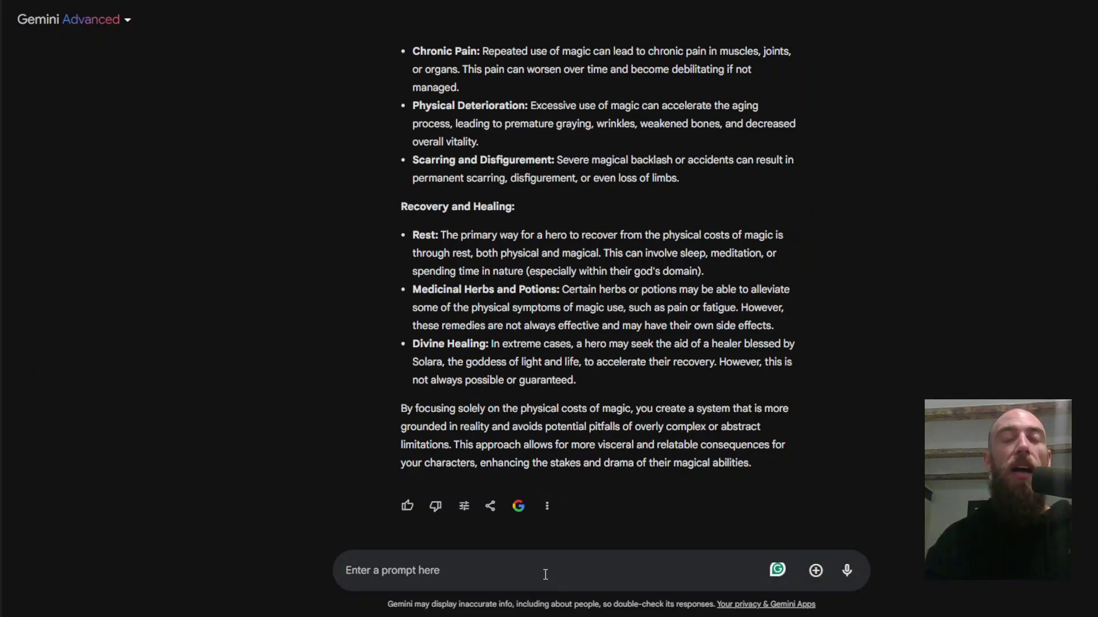
type("provide a summary and coherent integration of all the elements we've discussed for our magic system")
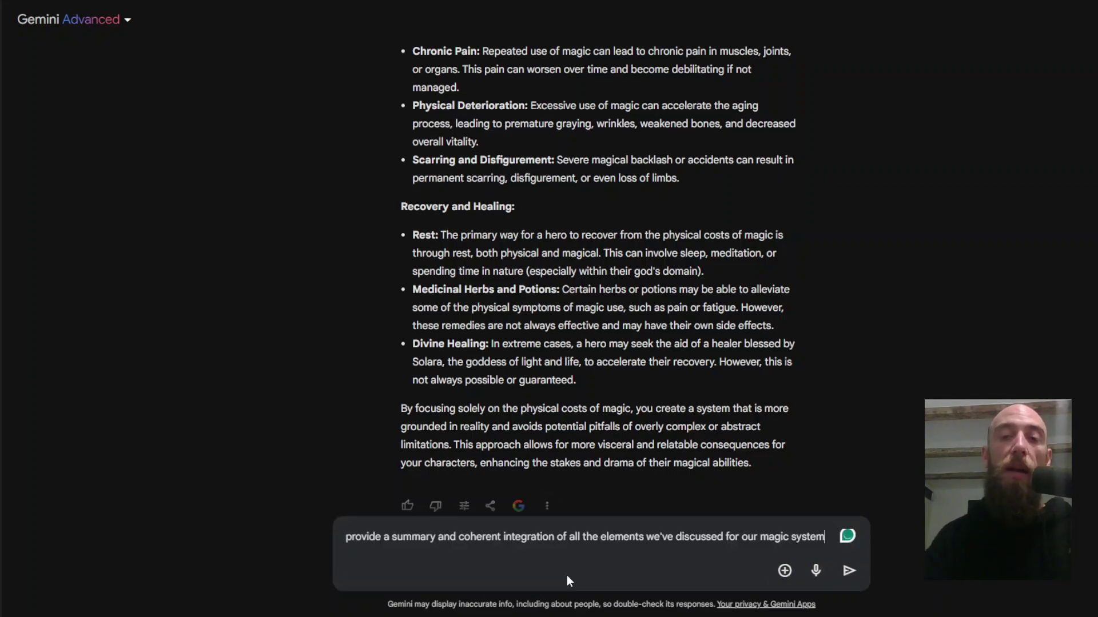
key("Return")
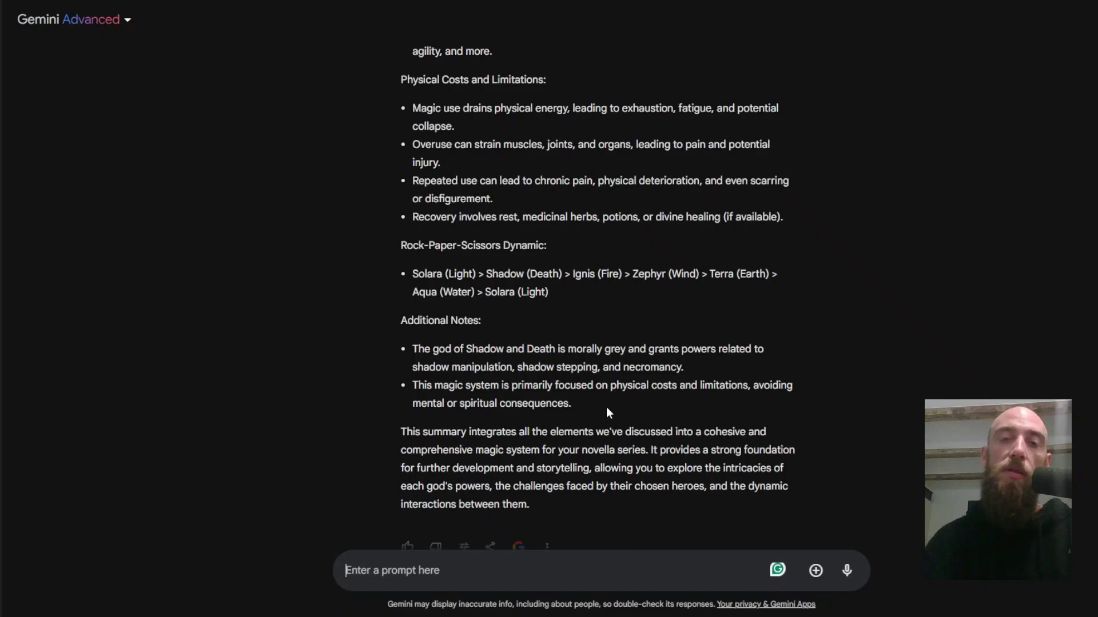
Step: Read through the magic system summary, from the source of magic and Divine Resonance to the closing additional notes
scroll(606, 407, "up", 10)
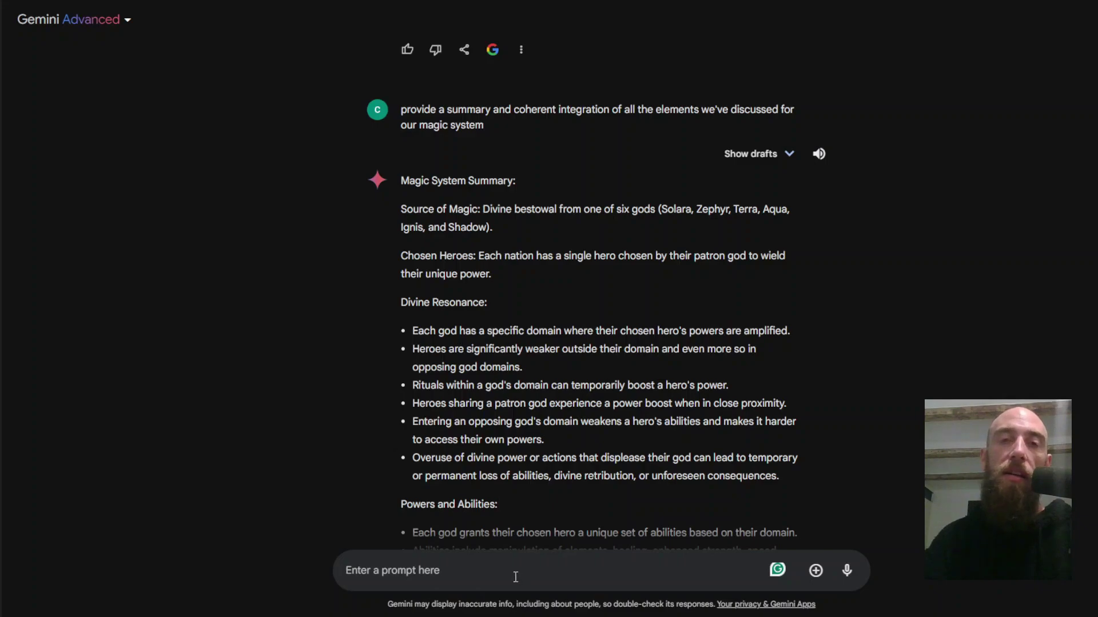
scroll(594, 434, "down", 7)
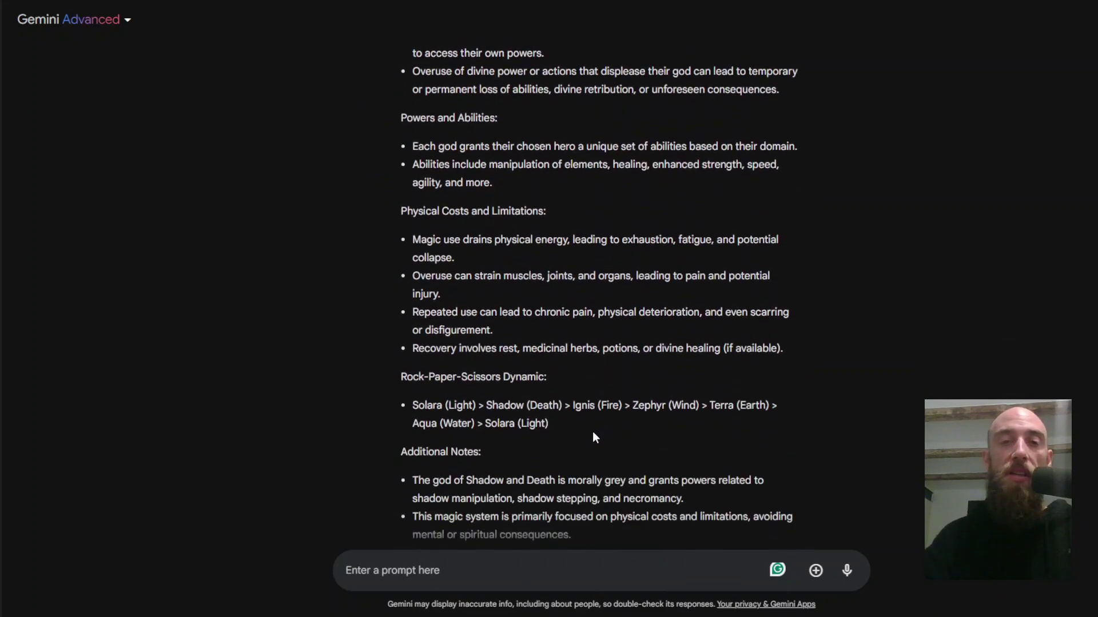
scroll(594, 436, "up", 1)
scroll(594, 436, "up", 4)
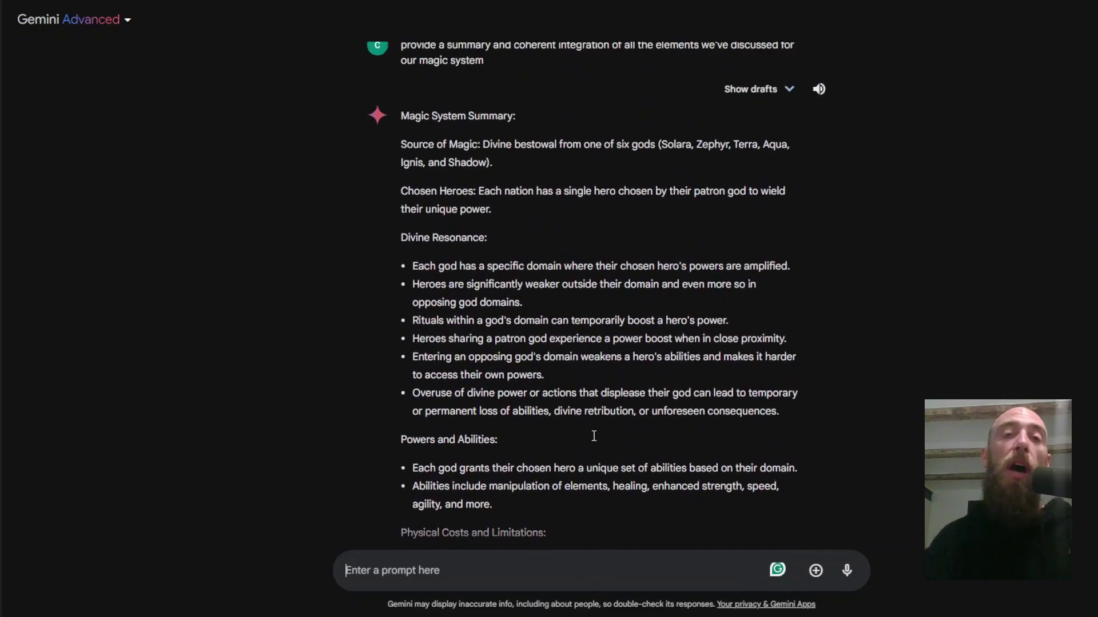
scroll(594, 446, "down", 1)
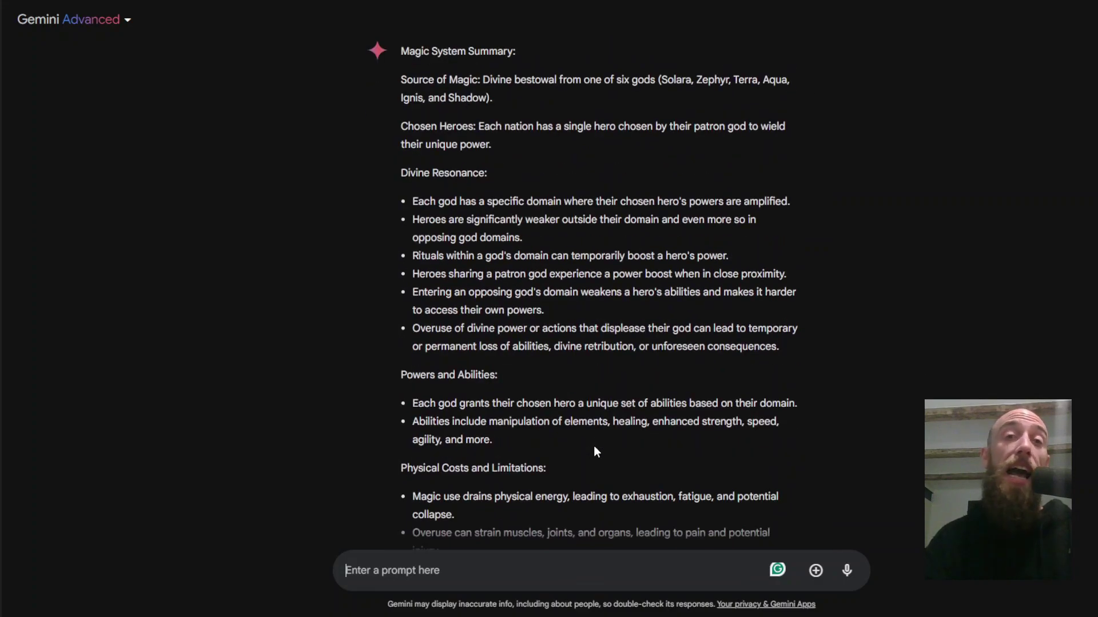
scroll(599, 448, "down", 4)
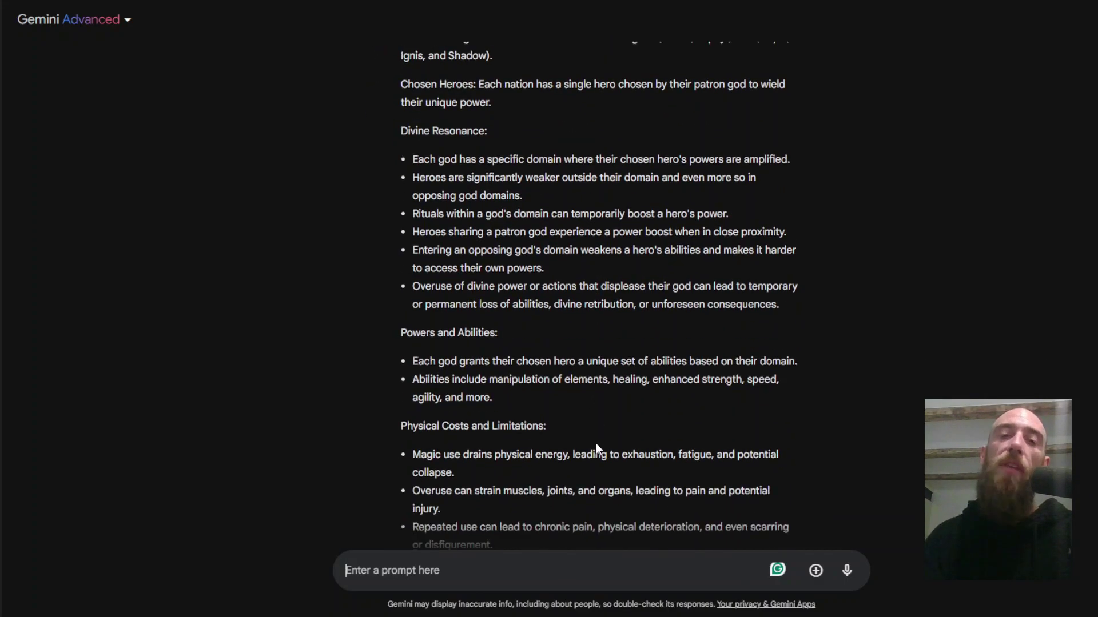
scroll(594, 443, "down", 2)
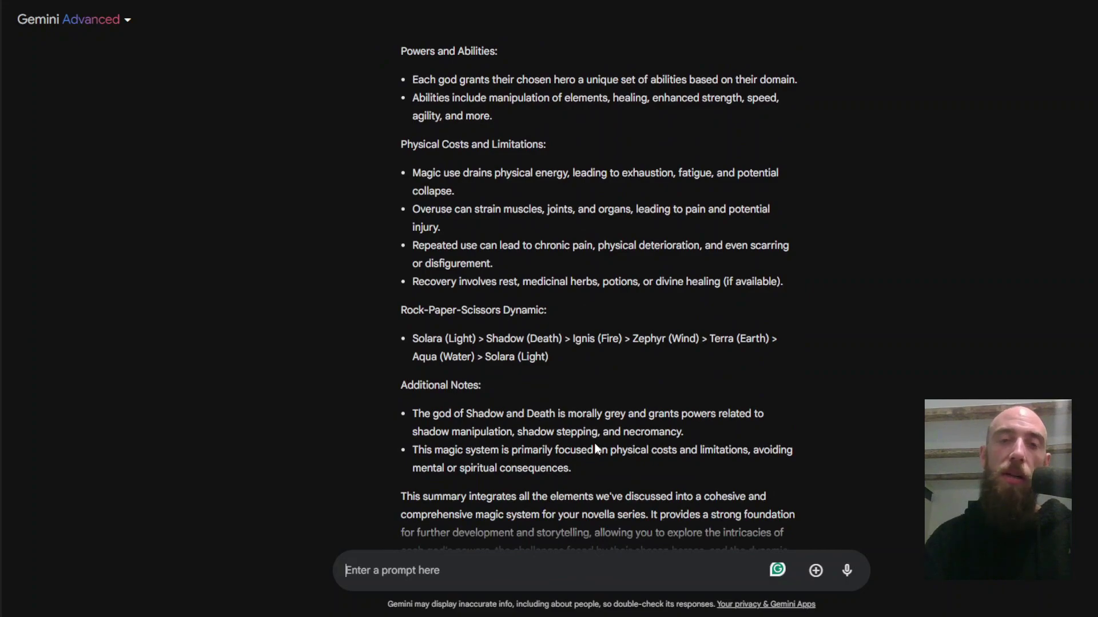
scroll(596, 443, "down", 1)
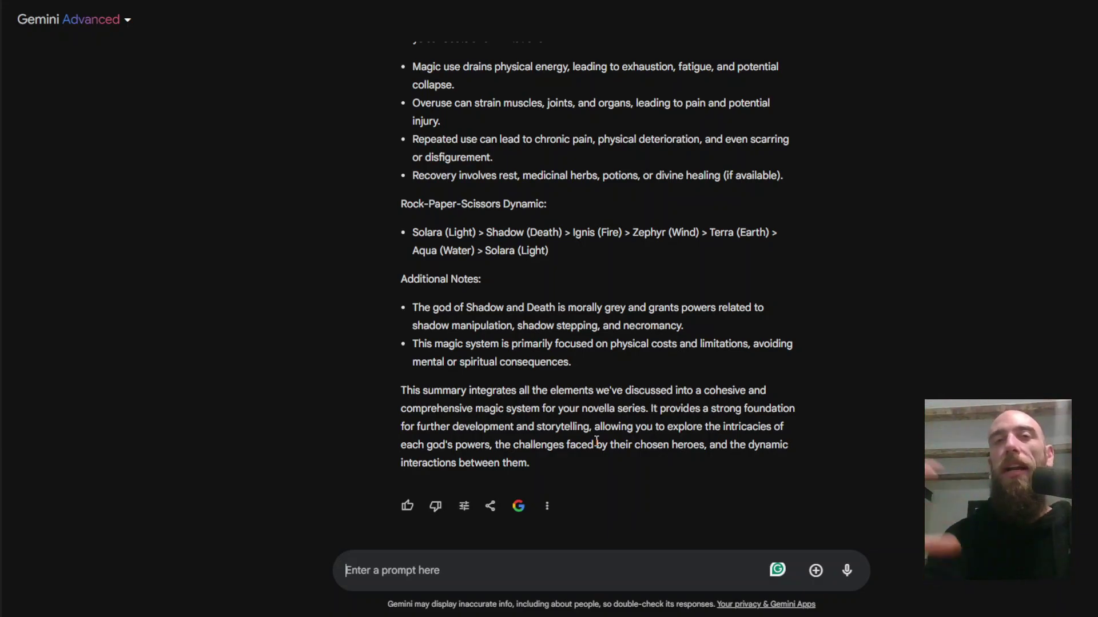
left_click(979, 375)
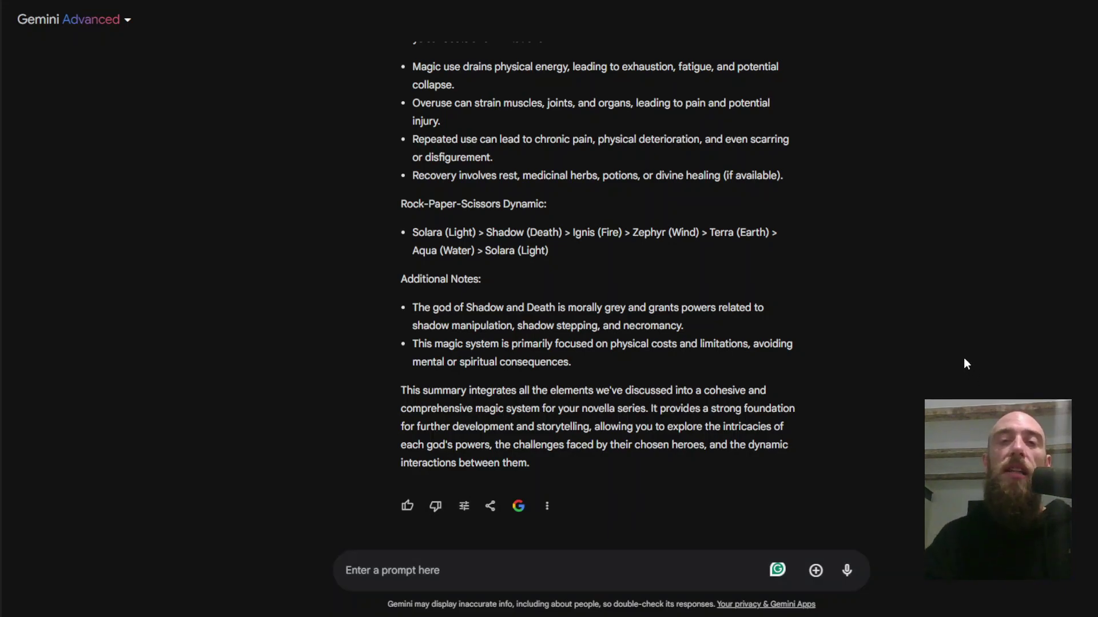